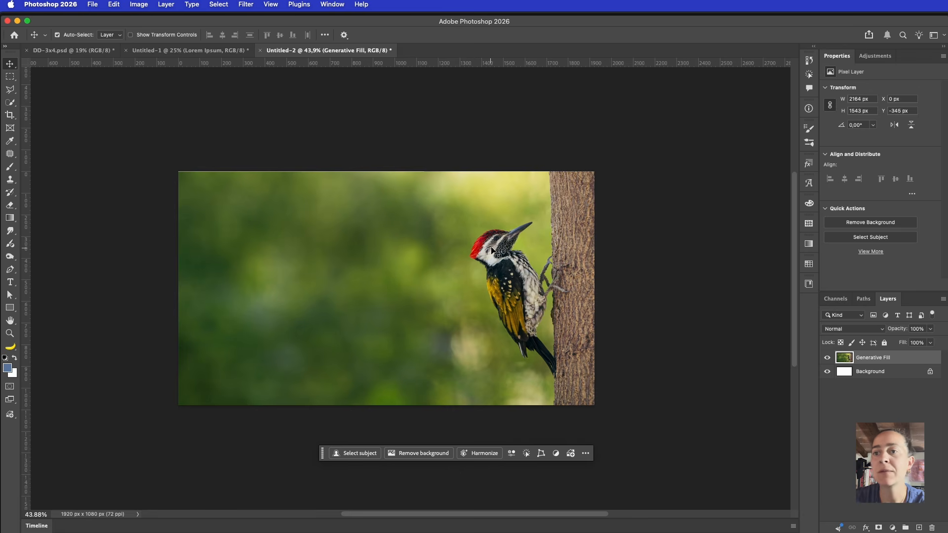
Select the woodpecker with Select Subject and copy it onto a new Layer 1
left_click(353, 455)
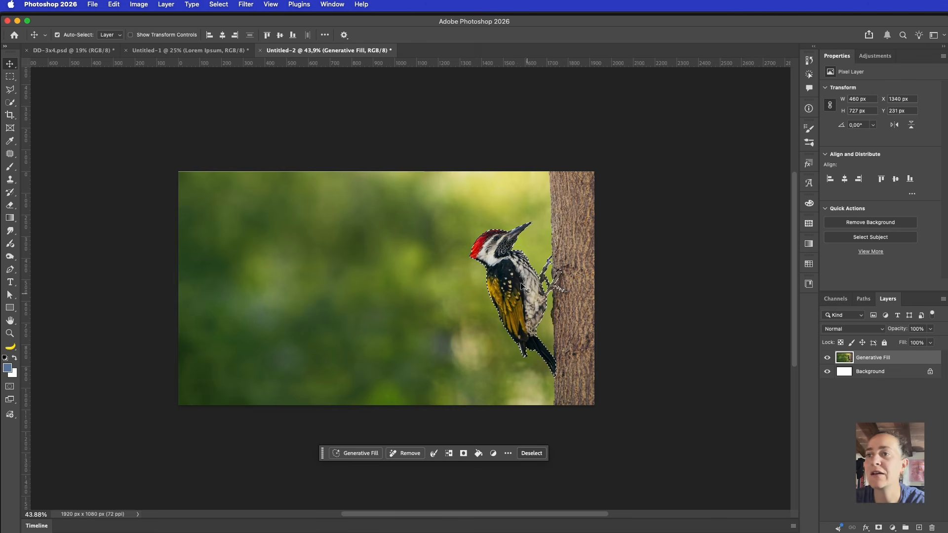
key("m")
right_click(510, 269)
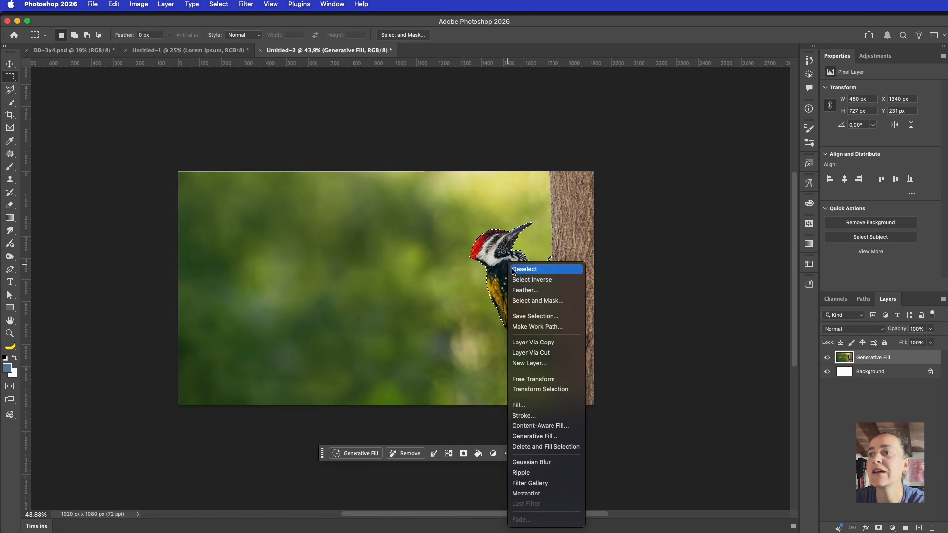
left_click(559, 346)
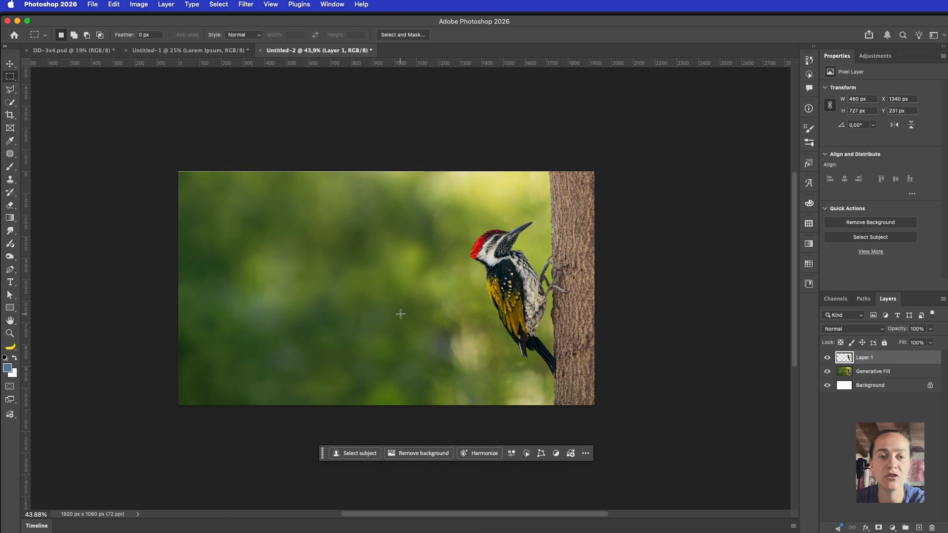
Hide and reshow the background photo to check the woodpecker cut-out
key("v")
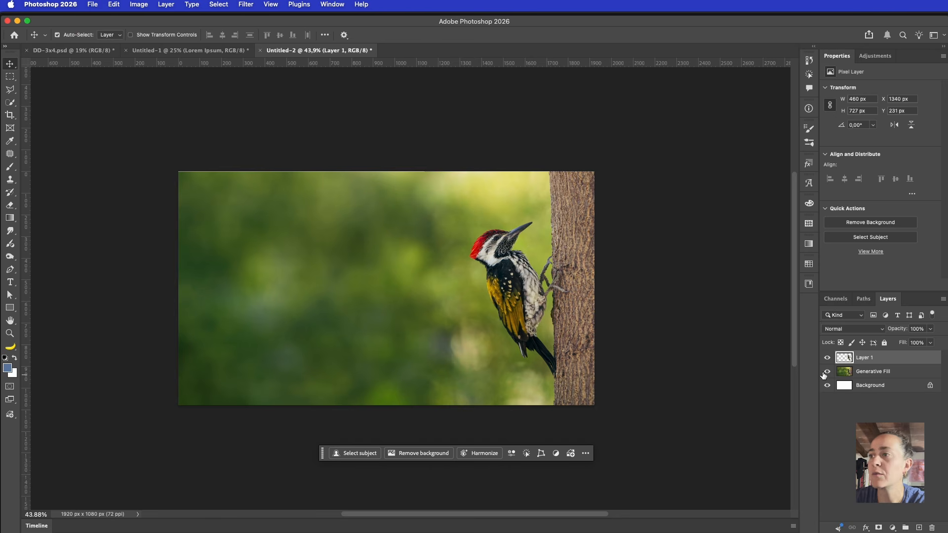
left_click(827, 371)
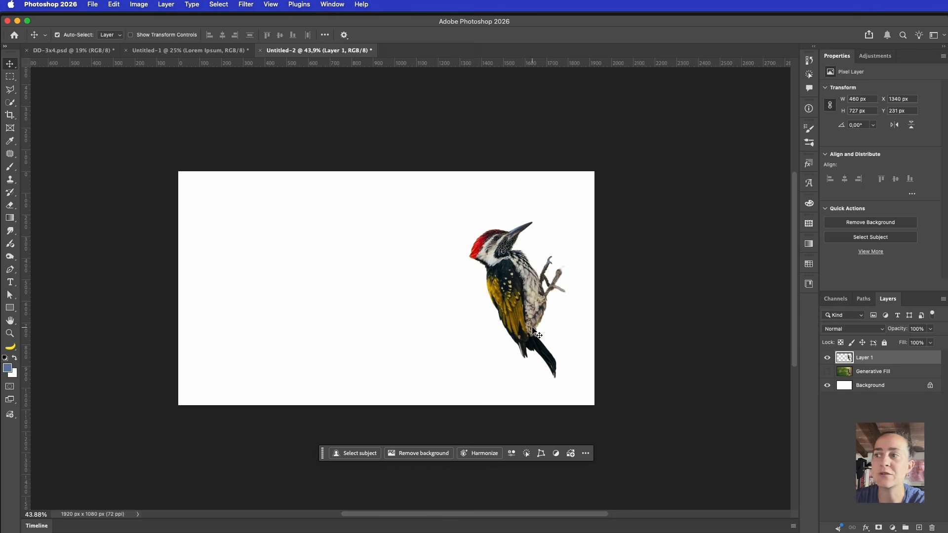
left_click(827, 372)
left_click_drag(10, 76, 69, 91)
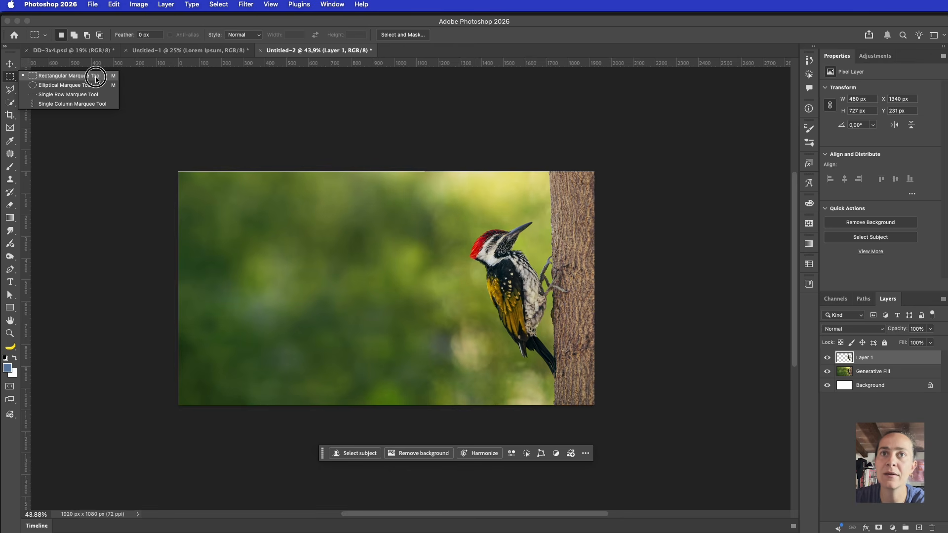
Copy a Single Column Marquee slice of the bird to Layer 2 and inspect it alone
left_click(63, 105)
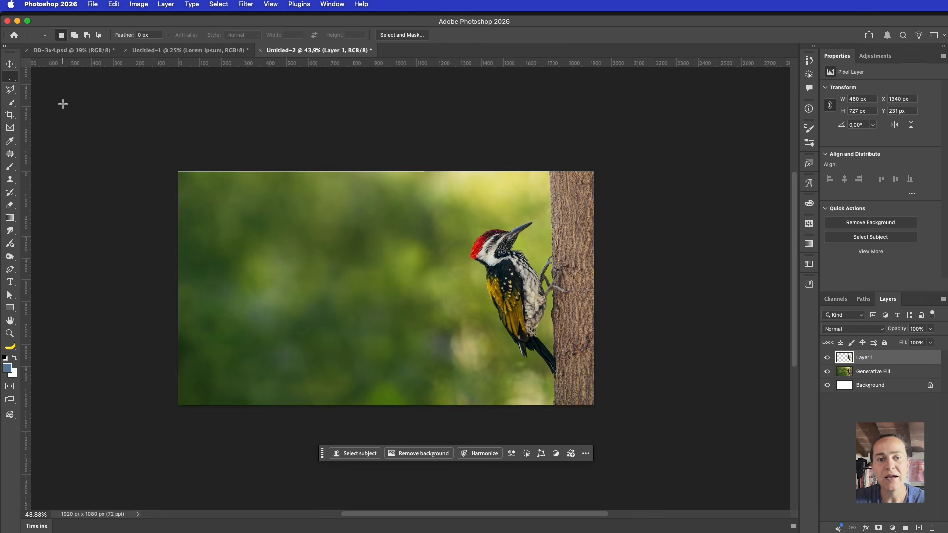
left_click_drag(536, 213, 495, 218)
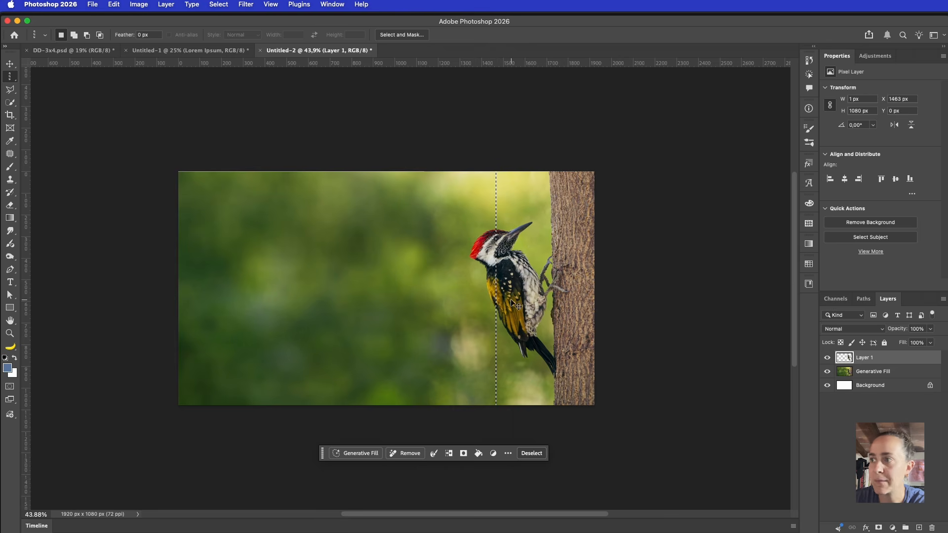
key("super+j")
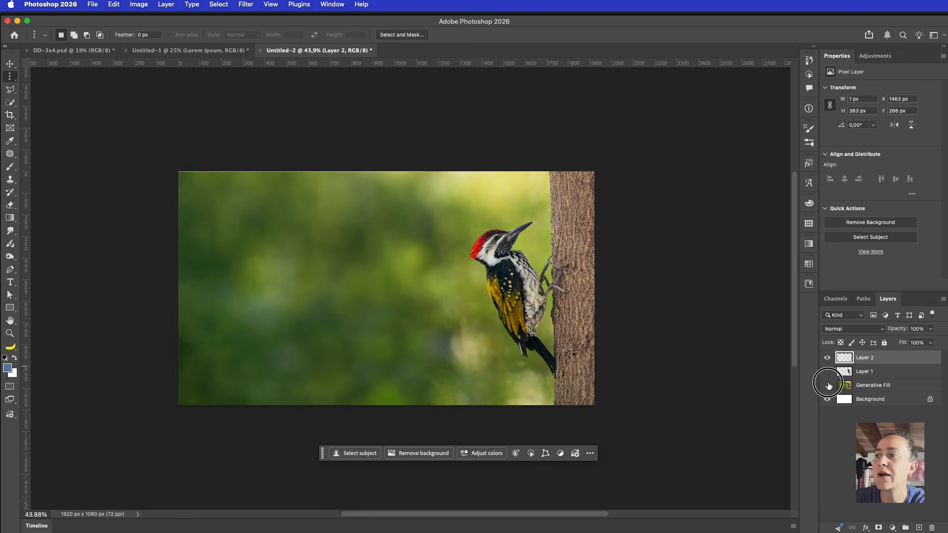
left_click_drag(827, 371, 827, 385)
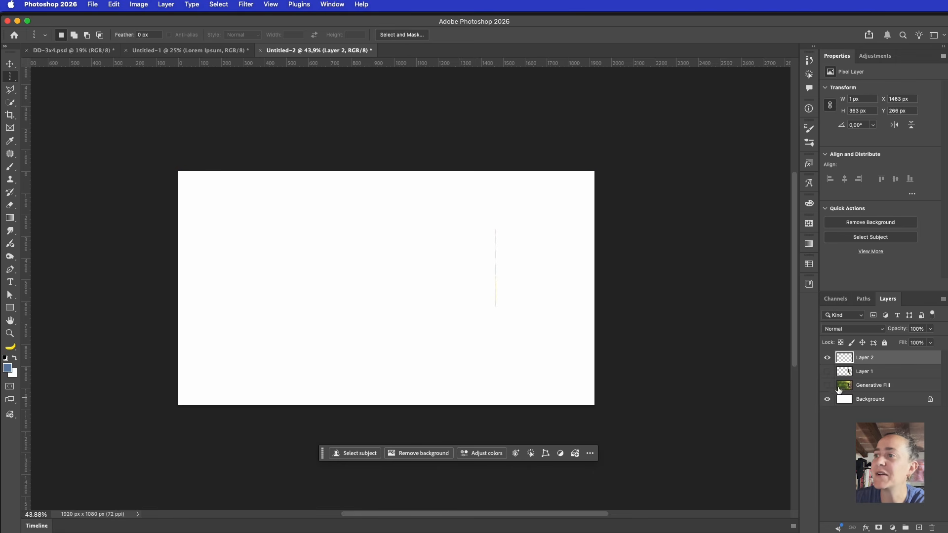
left_click_drag(827, 371, 827, 385)
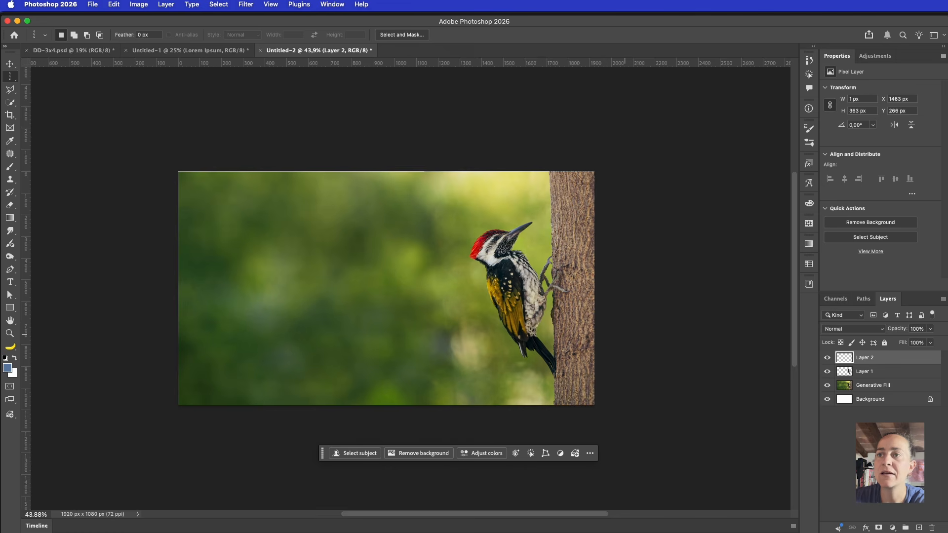
Stretch Layer 2's one-pixel strip leftward to 1490 px wide across the image
key("super+t")
scroll(558, 323, "left", 5)
left_click_drag(621, 270, 300, 255)
key("Return")
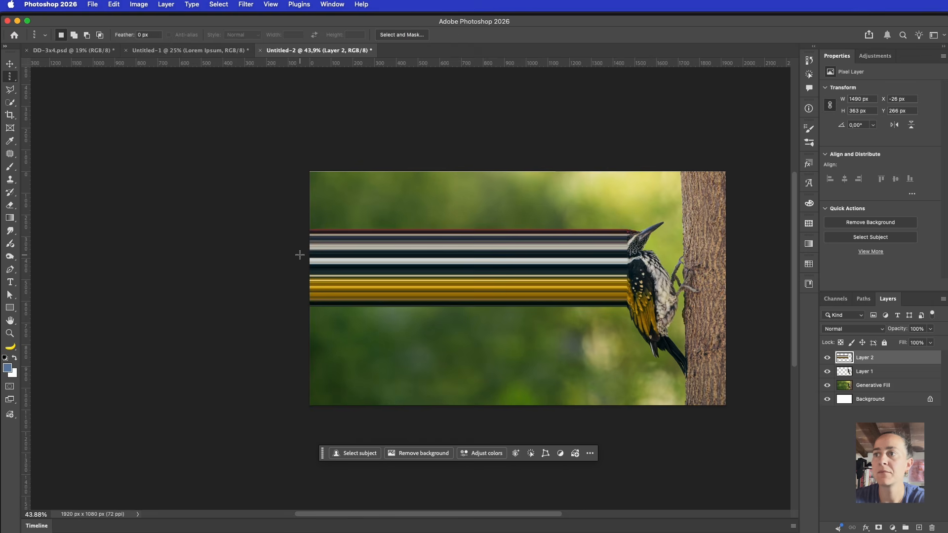
scroll(383, 246, "right", 8)
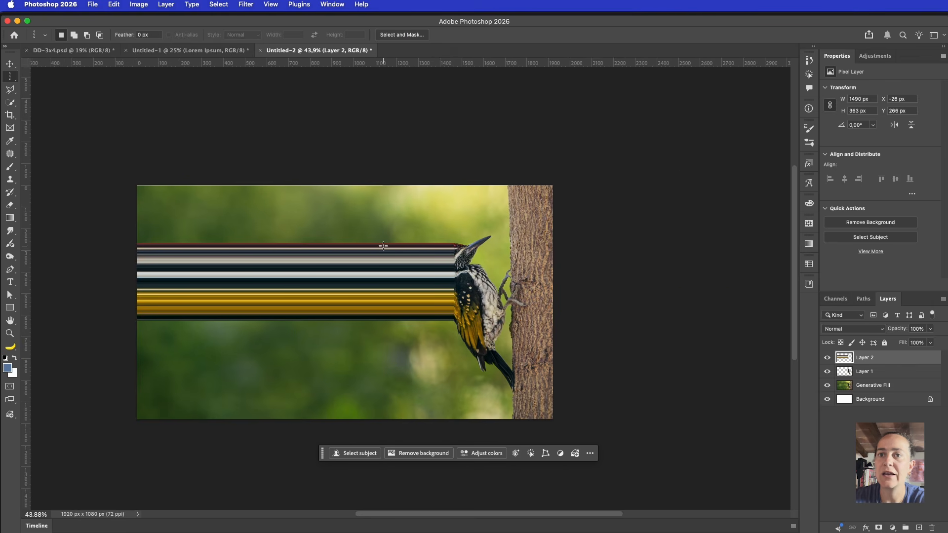
Move Layer 2 below Layer 1 so the streaks sit behind the woodpecker
key("v")
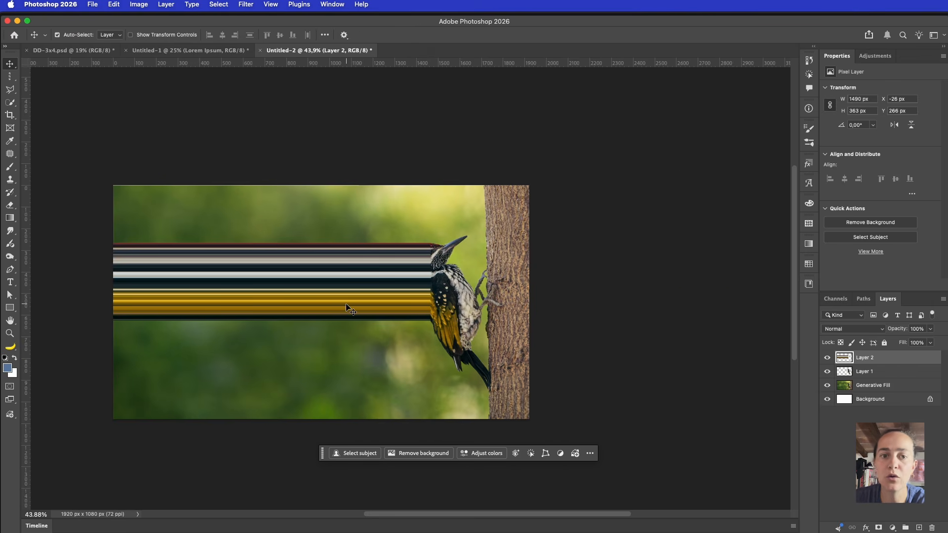
left_click_drag(890, 362, 890, 381)
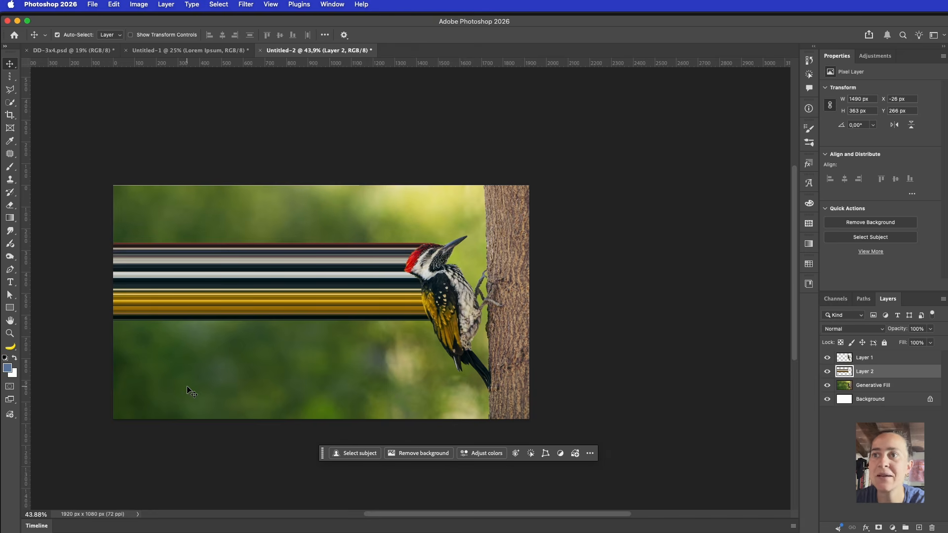
scroll(226, 279, "left", 3)
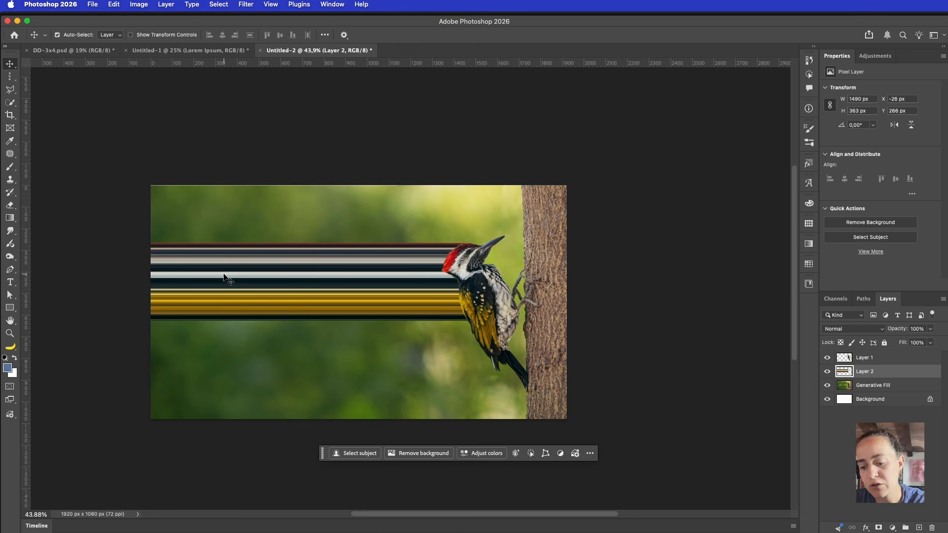
Try a freehand warp bending the streaks downward, then undo it
key("super+t")
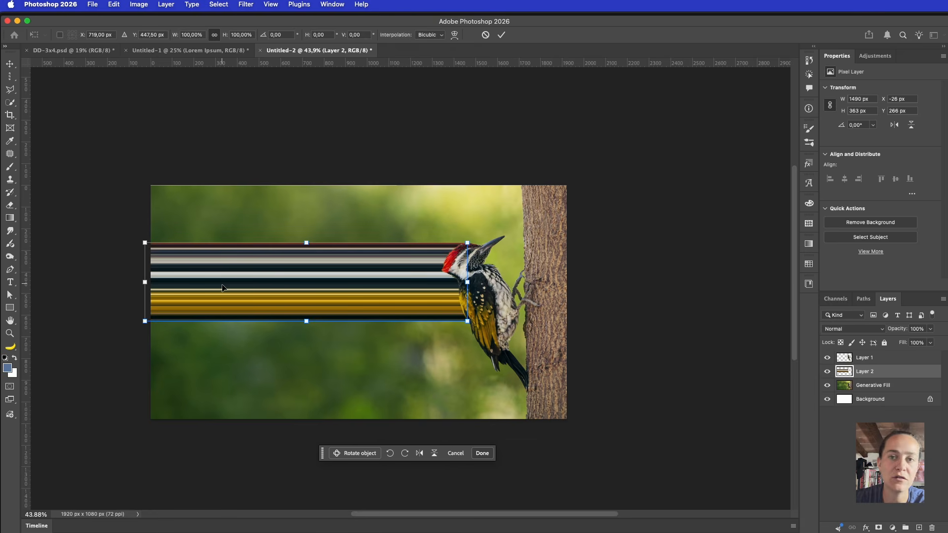
right_click(242, 282)
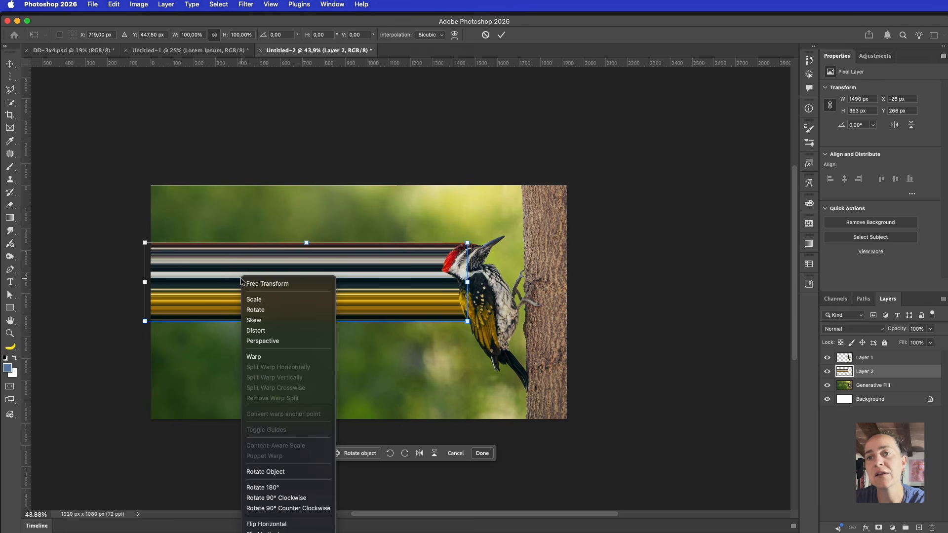
left_click(259, 357)
left_click_drag(144, 321, 143, 459)
left_click_drag(253, 320, 296, 425)
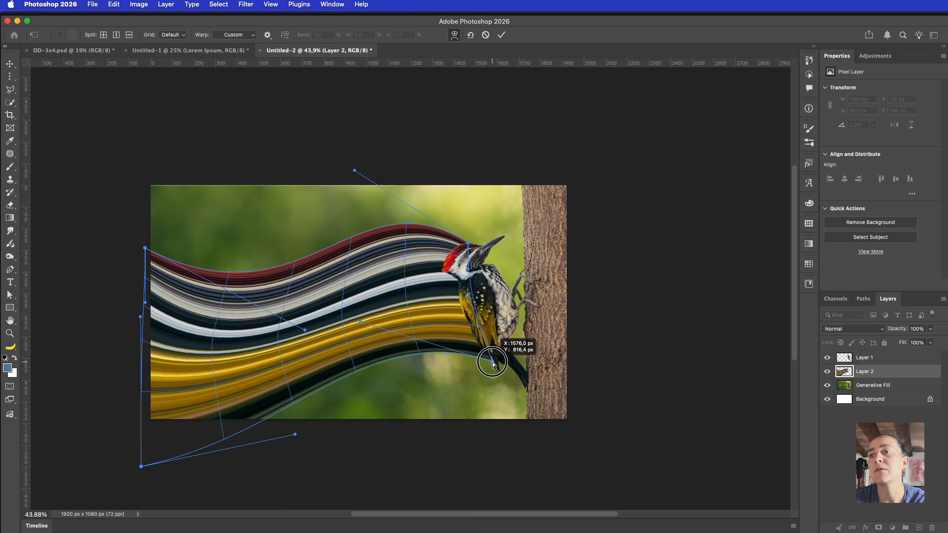
left_click_drag(500, 365, 498, 372)
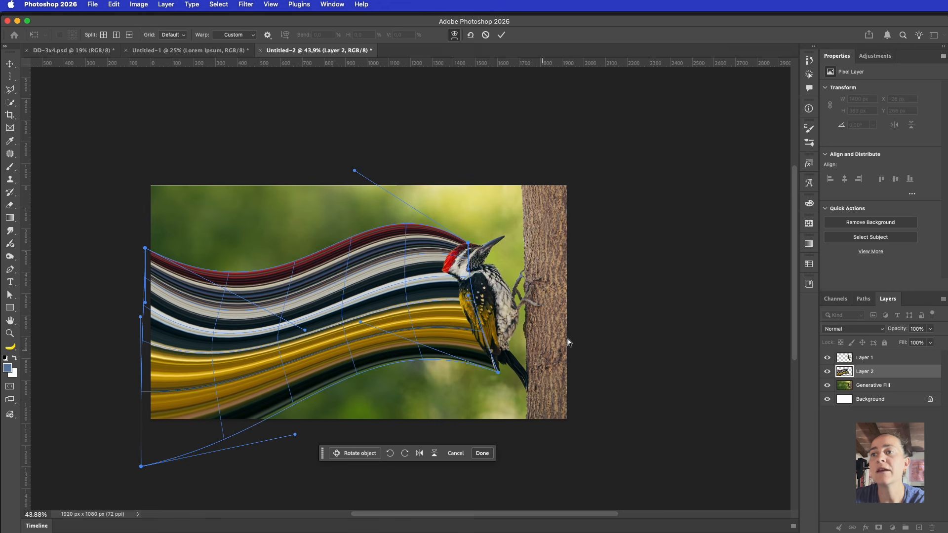
key("Return")
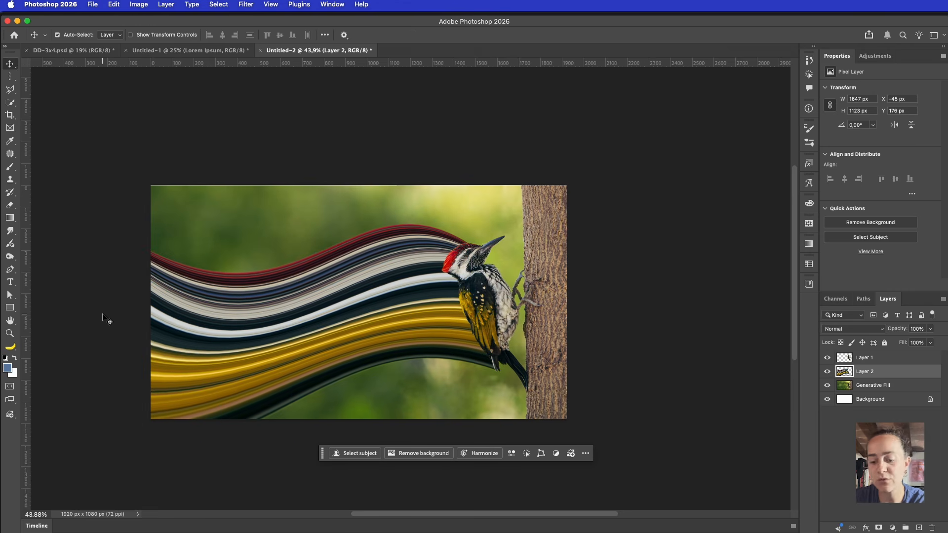
key("super+z")
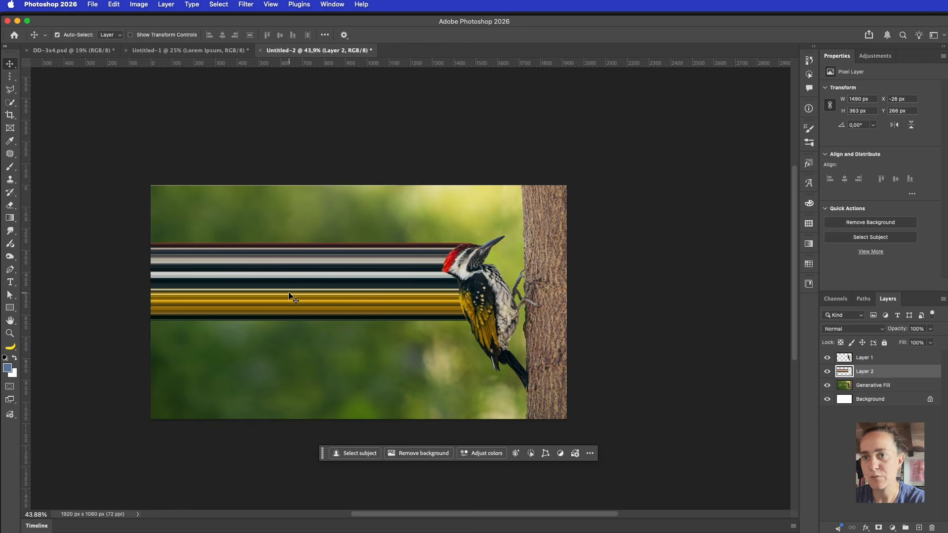
Warp the streaks with the Flag preset and invert and deepen its bend
key("super+t")
right_click(249, 277)
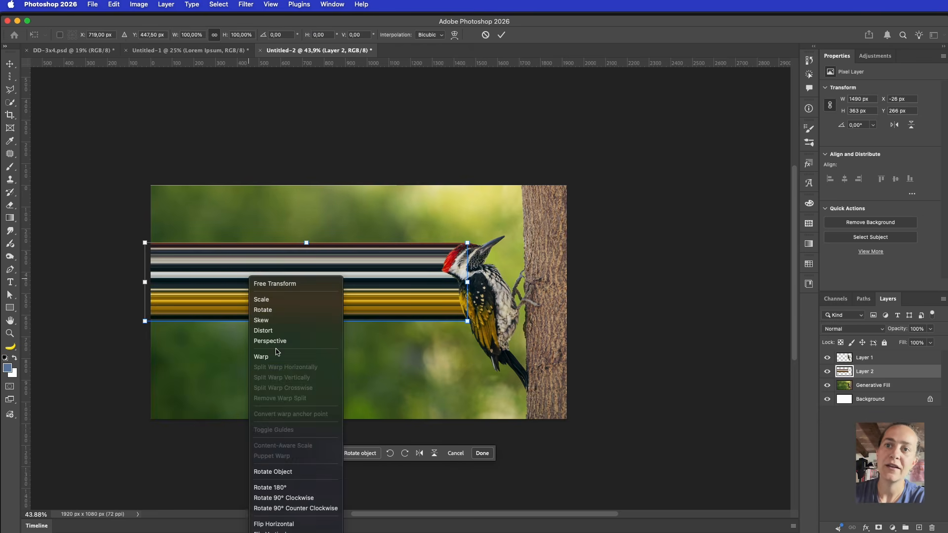
left_click(260, 356)
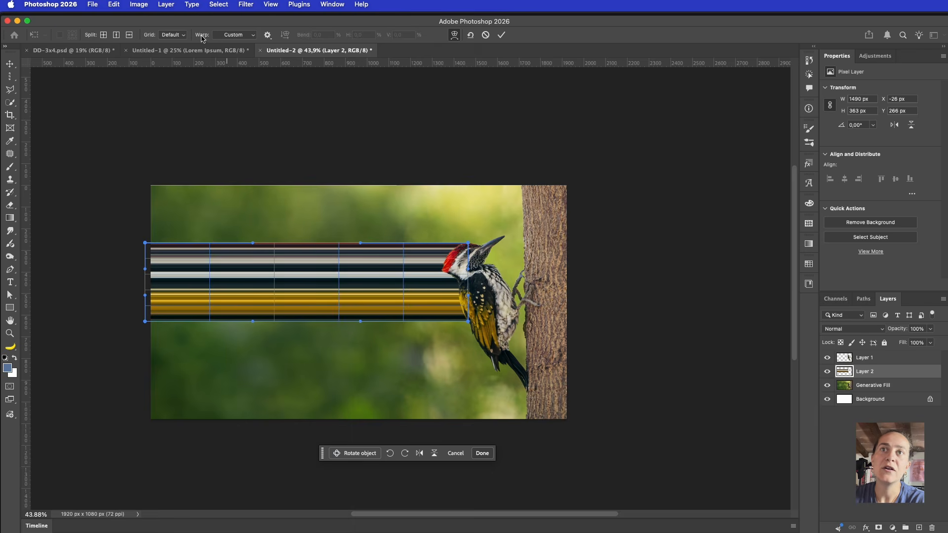
left_click(244, 35)
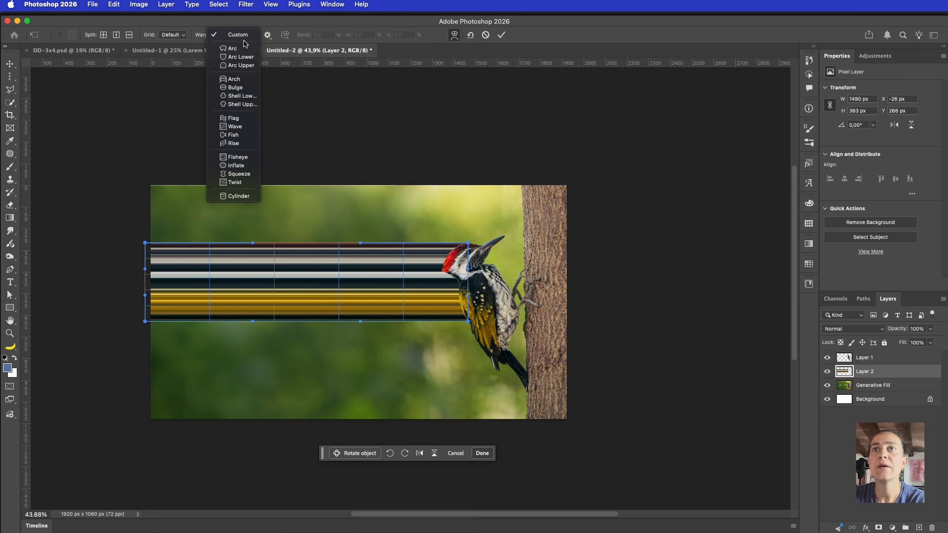
left_click(234, 119)
left_click_drag(226, 220, 226, 316)
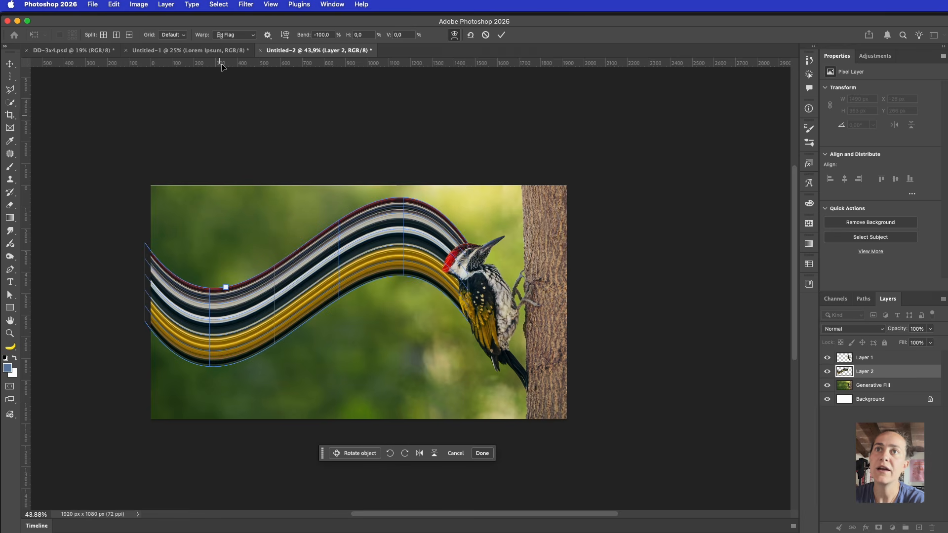
Switch the warp to Wave, increase its bend, flip its orientation and apply
left_click(224, 35)
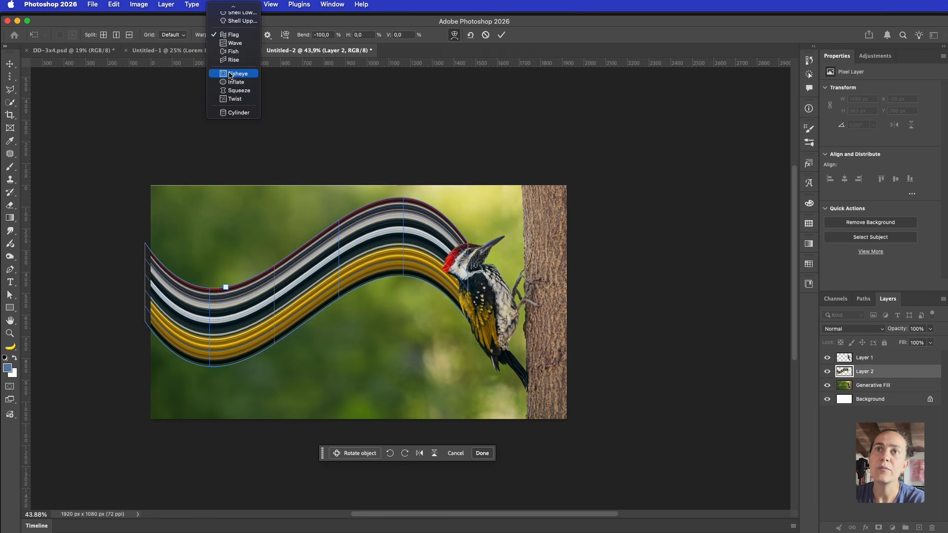
left_click(234, 43)
mouse_move(225, 295)
left_mouse_down()
mouse_move(222, 259)
mouse_move(226, 304)
mouse_move(223, 250)
mouse_move(223, 302)
mouse_move(222, 269)
mouse_move(226, 284)
left_mouse_up()
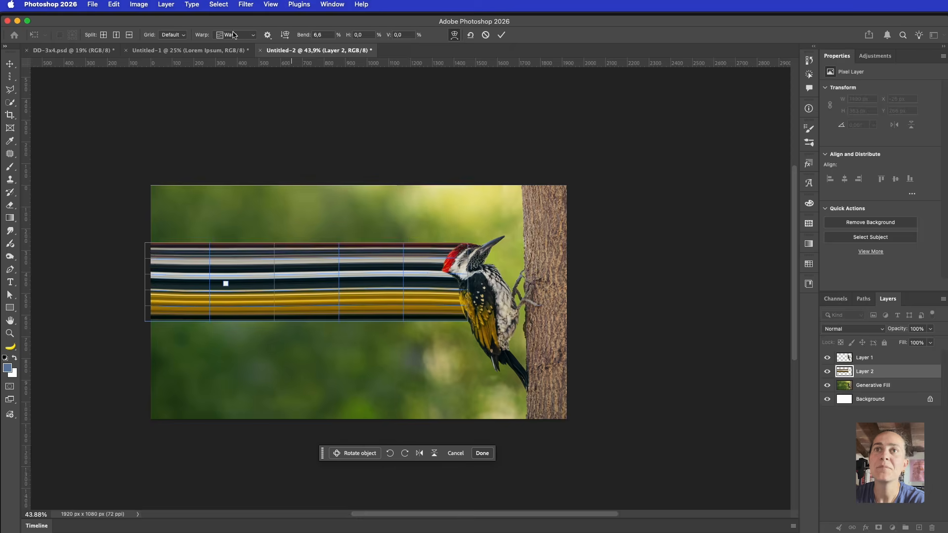
left_click(285, 35)
key("Return")
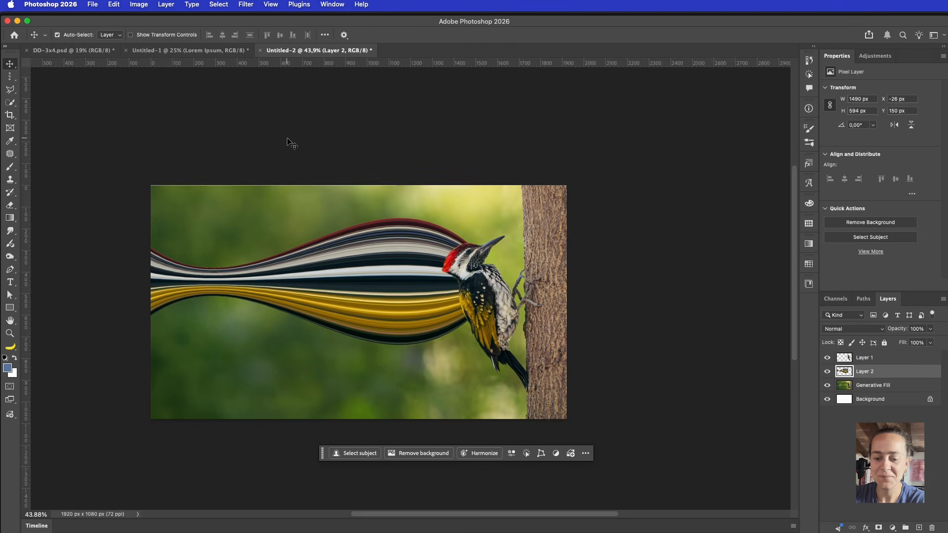
Undo the wave warp so Layer 2 is straight 1490 × 363 px bands, then select Layer 1
key("super+z")
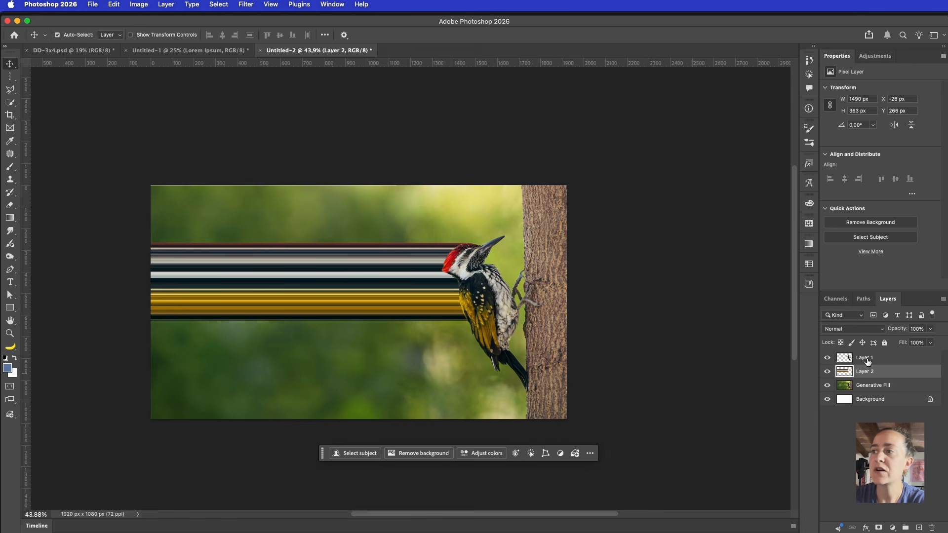
left_click(892, 359)
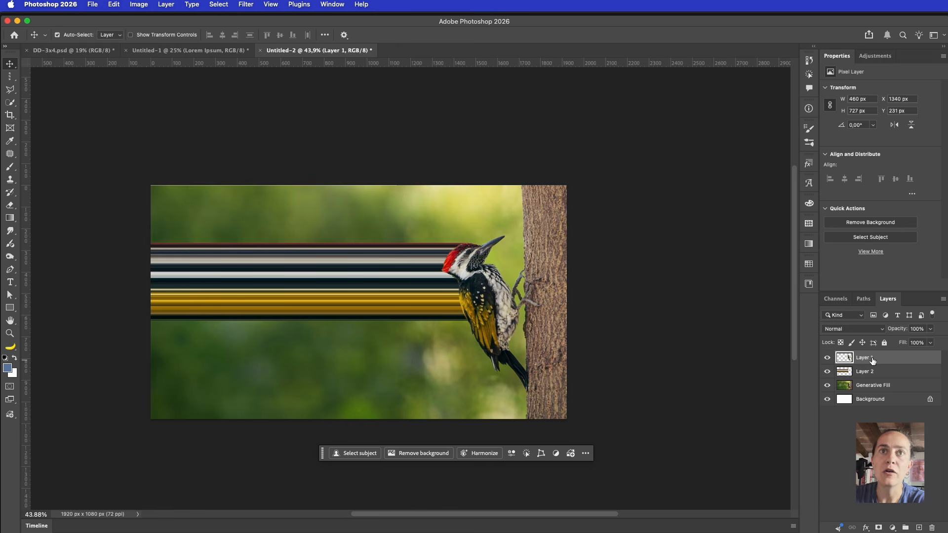
Copy a one-pixel column of the bird to Layer 3 and stretch it leftward to 1581 px
left_click(10, 77)
left_click(484, 320)
left_click_drag(483, 320, 488, 316)
key("super+j")
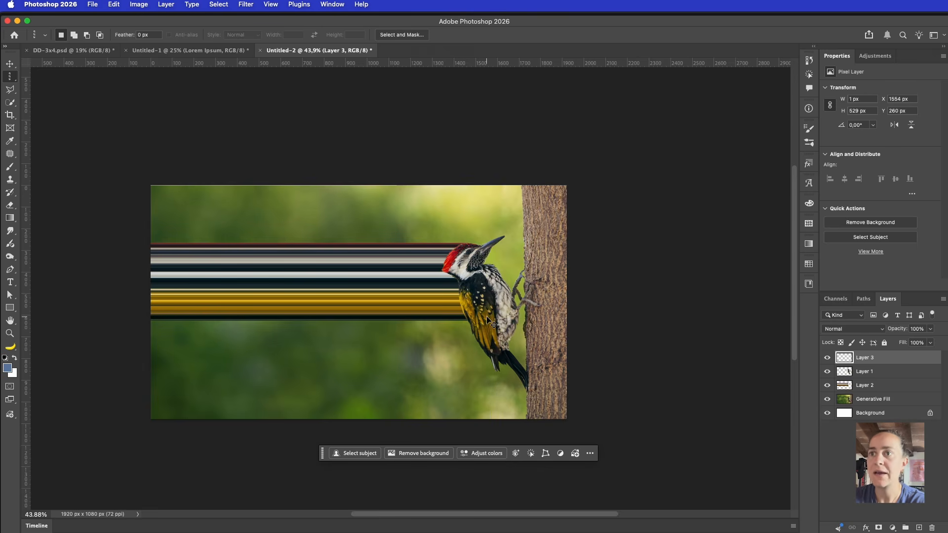
key("super+t")
left_click_drag(486, 299, 144, 286)
key("Return")
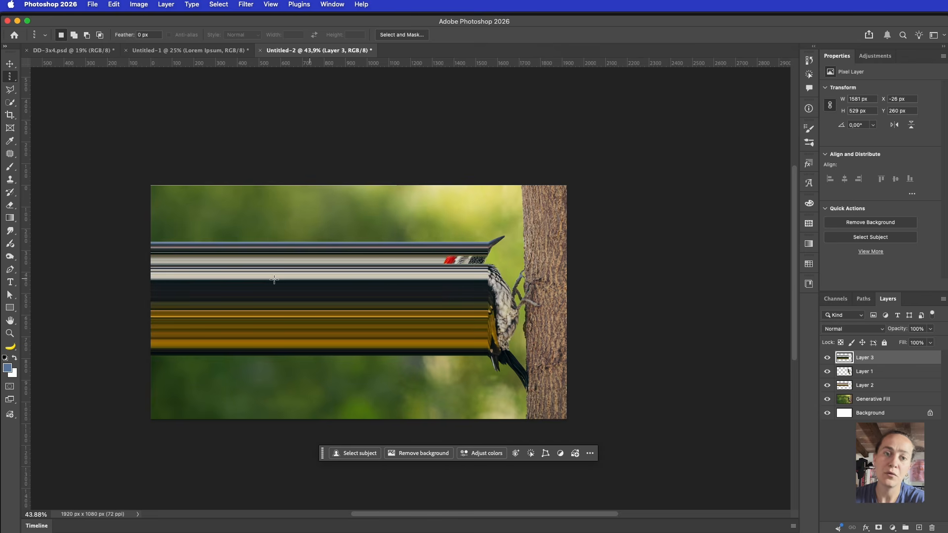
Erase the new streaks covering the bird and move Layer 3 beneath Layer 1
key("e")
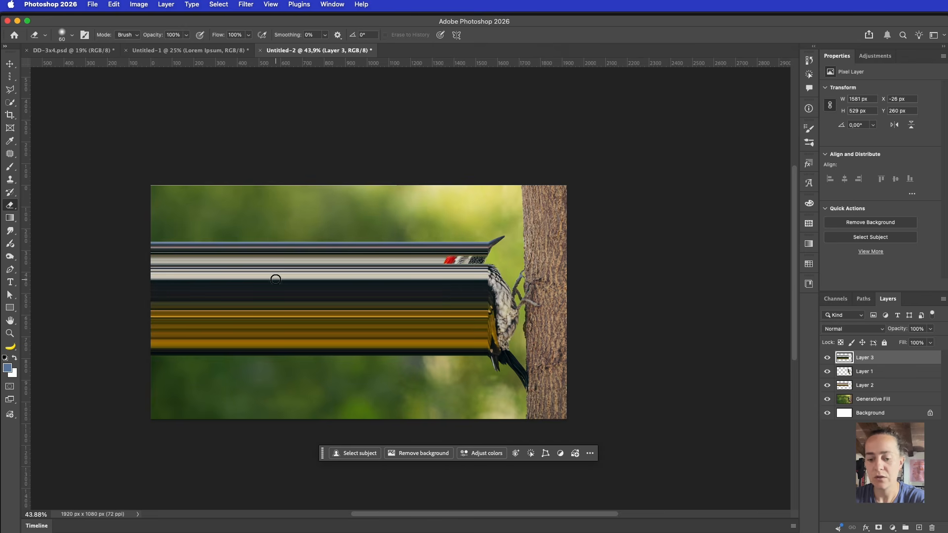
left_click_drag(484, 240, 114, 229)
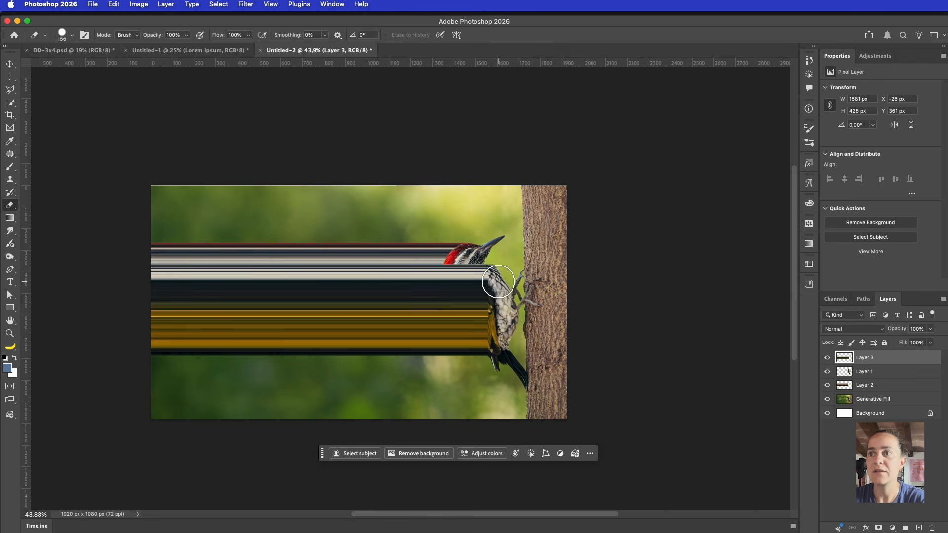
left_click_drag(496, 279, 116, 274)
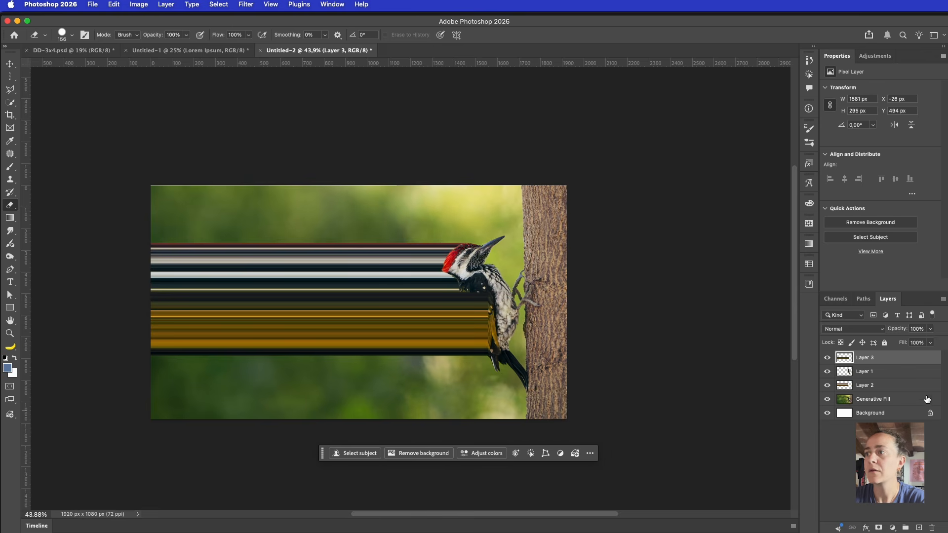
left_click_drag(903, 363, 901, 378)
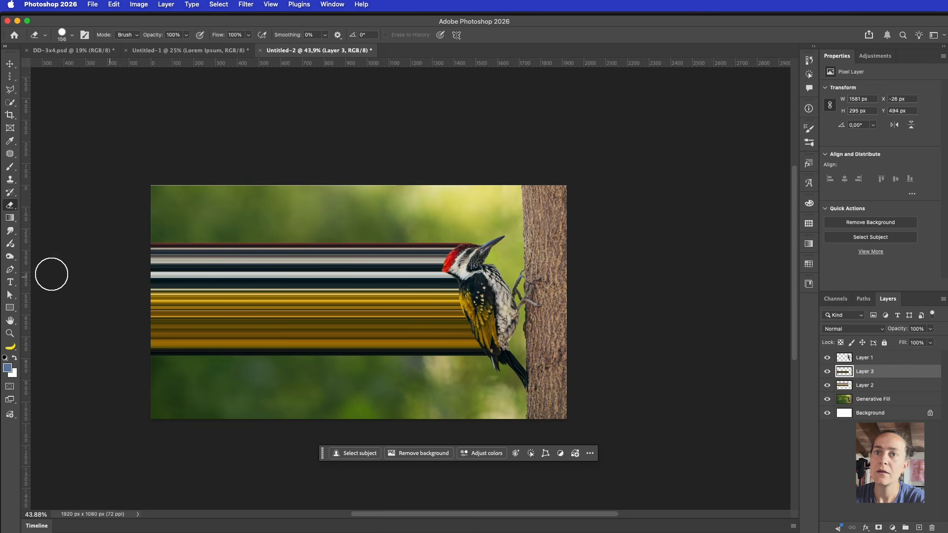
scroll(29, 273, "left", 1)
scroll(28, 274, "left", 1)
left_click_drag(494, 299, 91, 290)
scroll(162, 271, "right", 4)
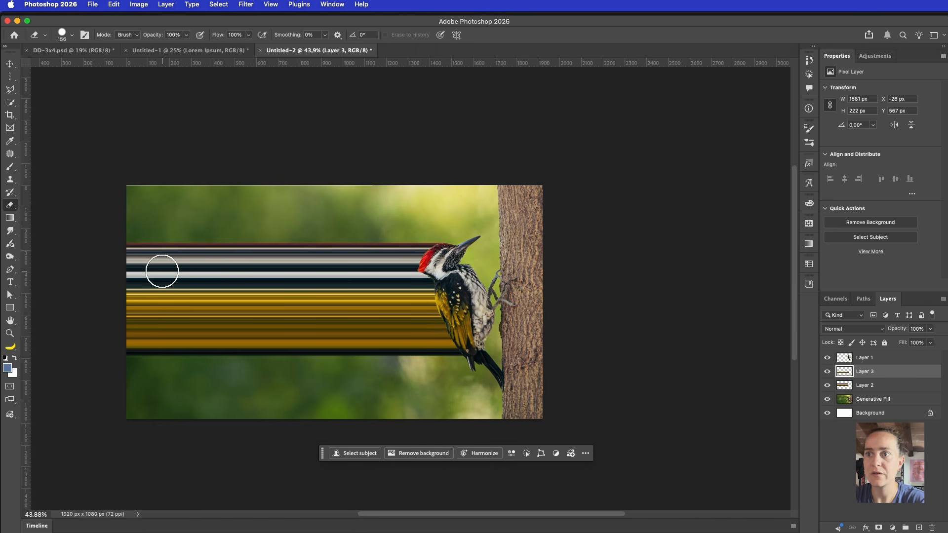
key("v")
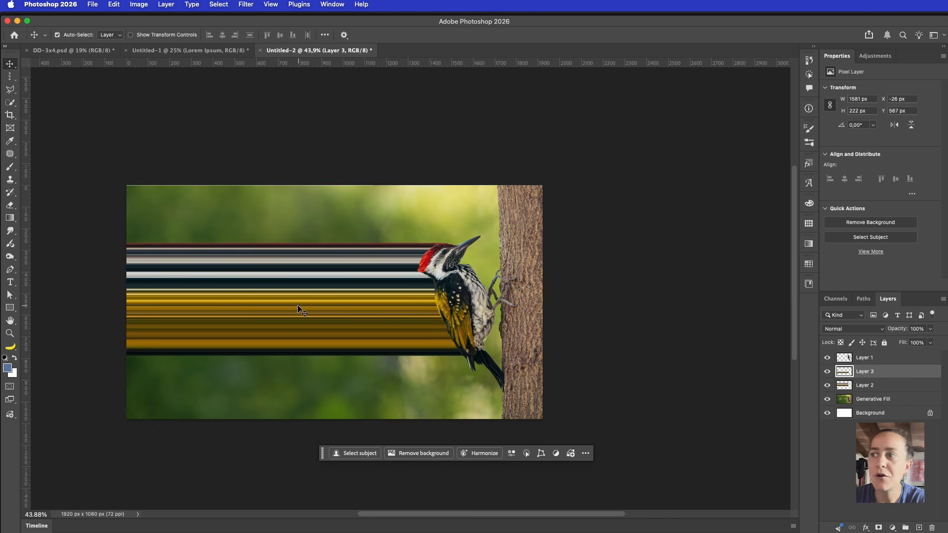
Warp Layer 3's yellow streaks so their top edge arches upward
key("super+t")
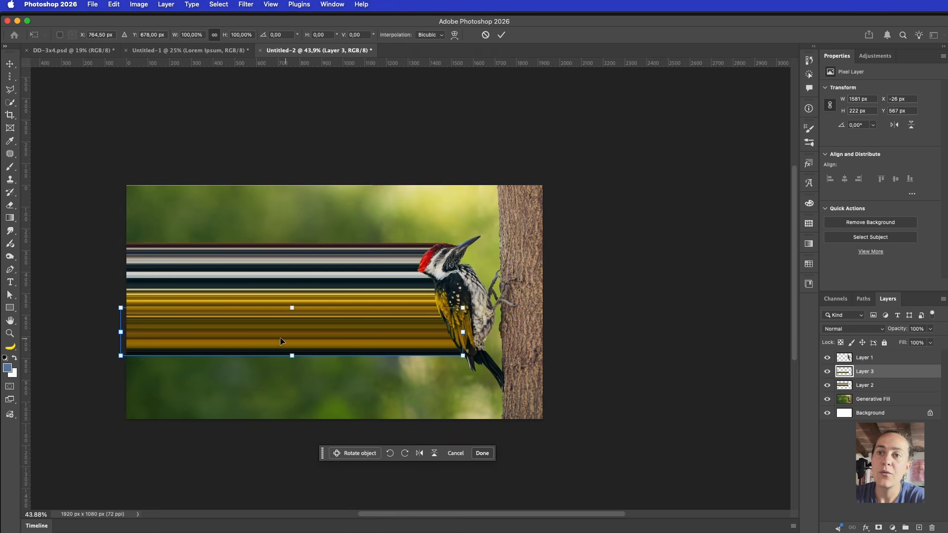
right_click(272, 333)
left_click(277, 410)
left_click_drag(135, 337, 94, 474)
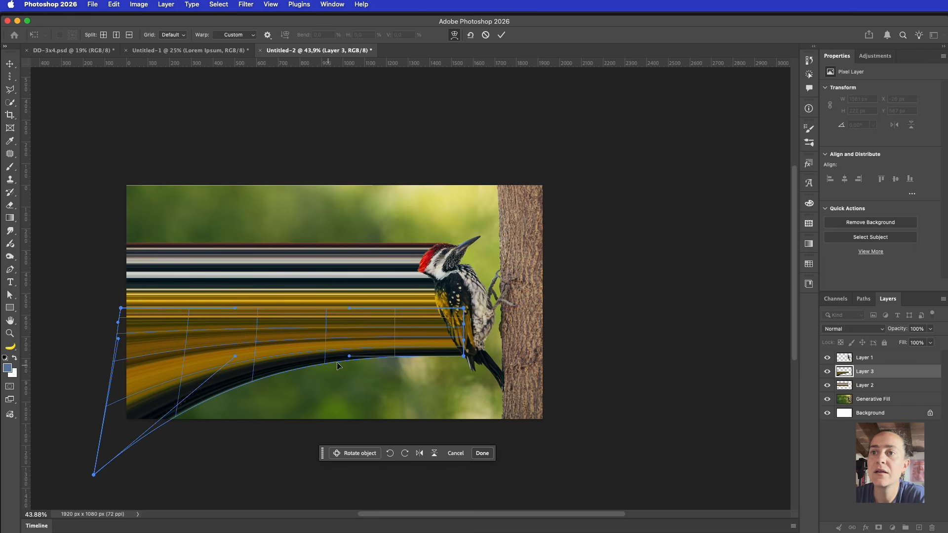
left_click_drag(235, 308, 316, 141)
key("Return")
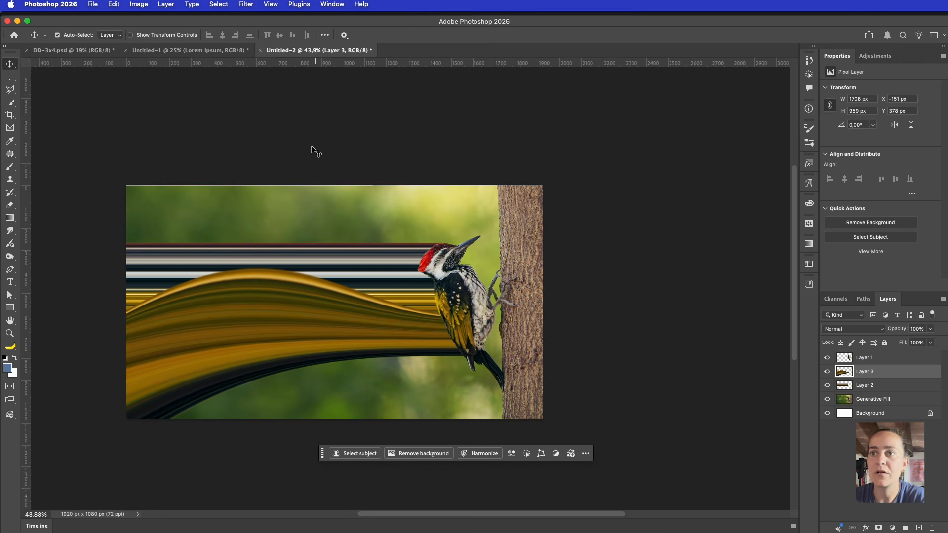
Warp Layer 2's striped streaks to sweep up toward the top-left, then drag in the night building photo
left_click(393, 275)
key("super+t")
right_click(393, 275)
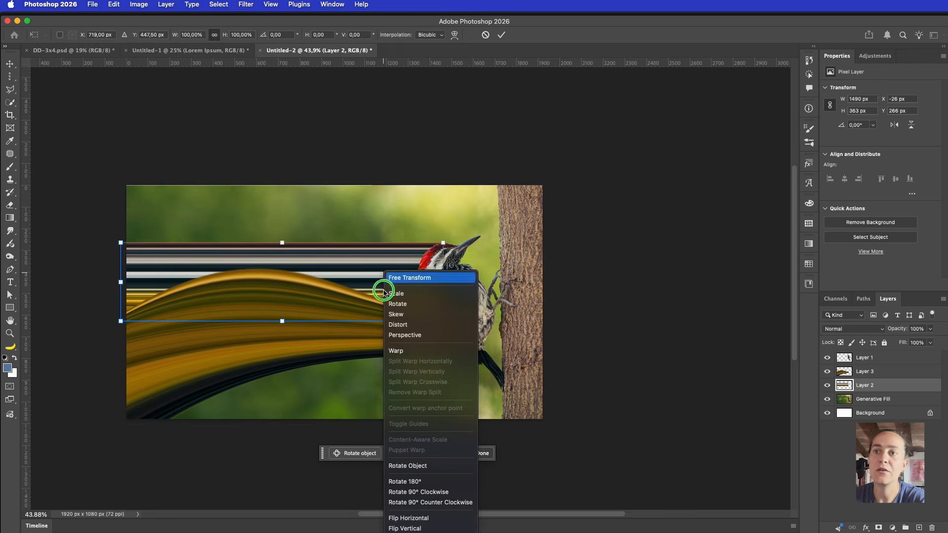
left_click(387, 354)
left_click_drag(121, 243, 98, 63)
key("Return")
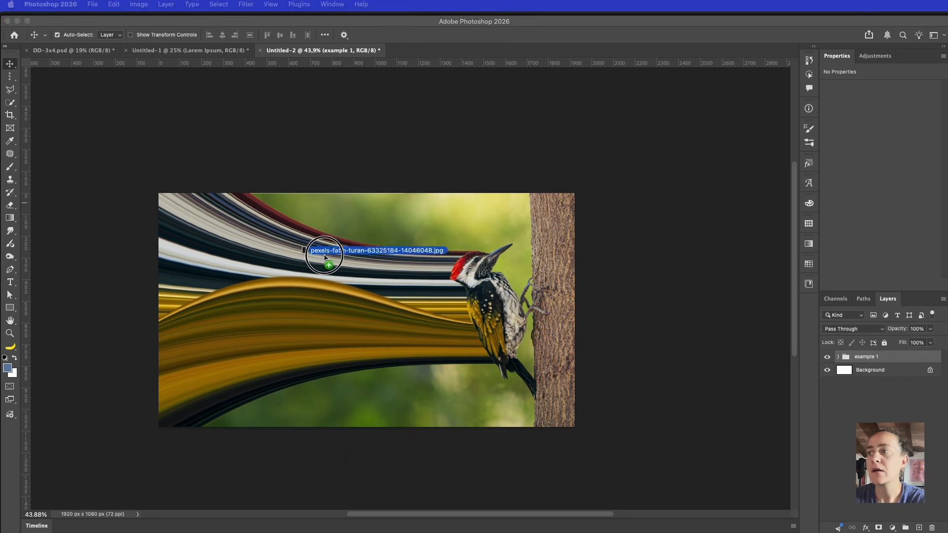
left_click_drag(307, 250, 369, 277)
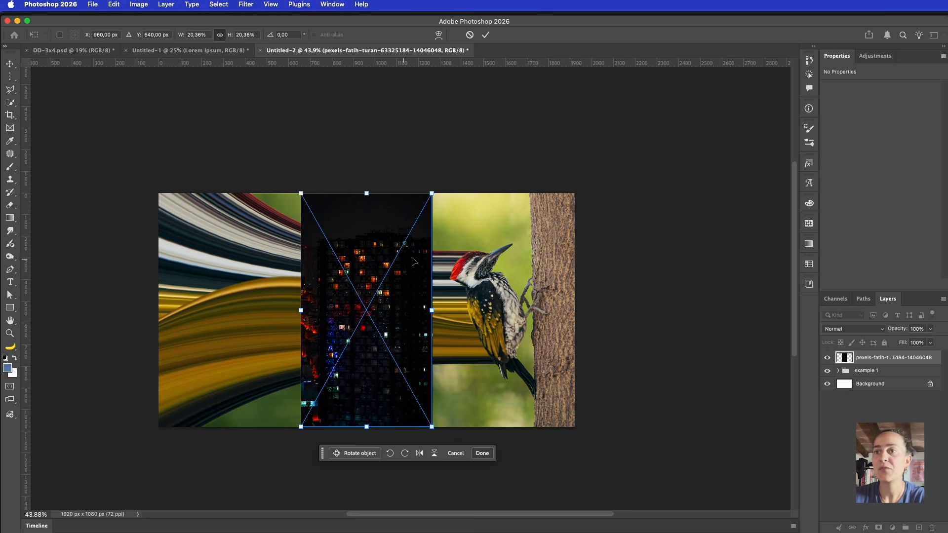
Commit the placed night photo of lit apartment windows to fill the canvas
key("Return")
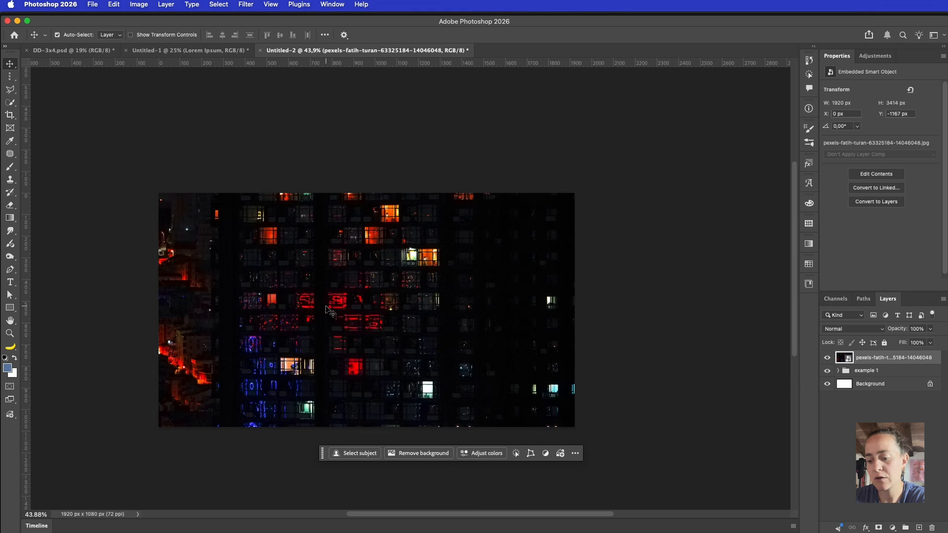
Copy a thin slice of a lit window to Layer 4 and stretch it down into a 97 × 1160 px streak
key("m")
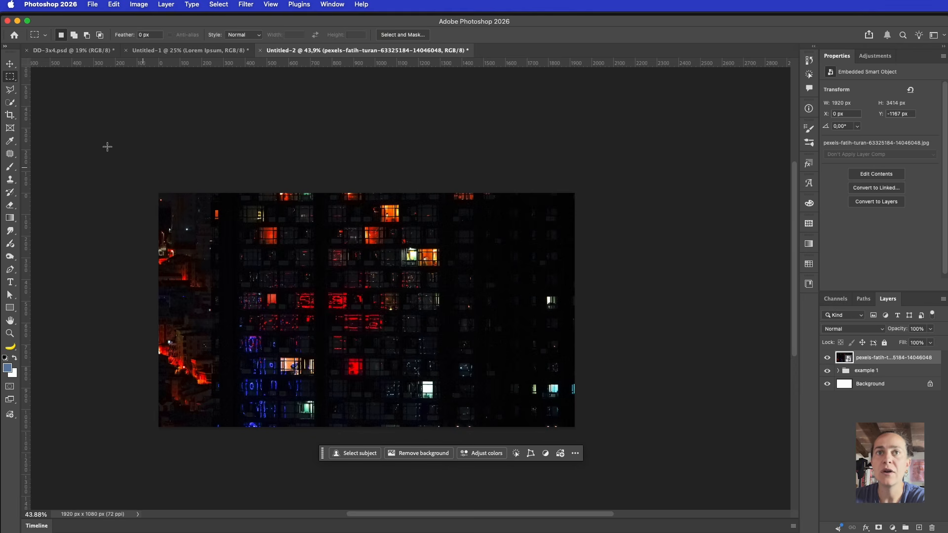
left_click_drag(9, 77, 53, 80)
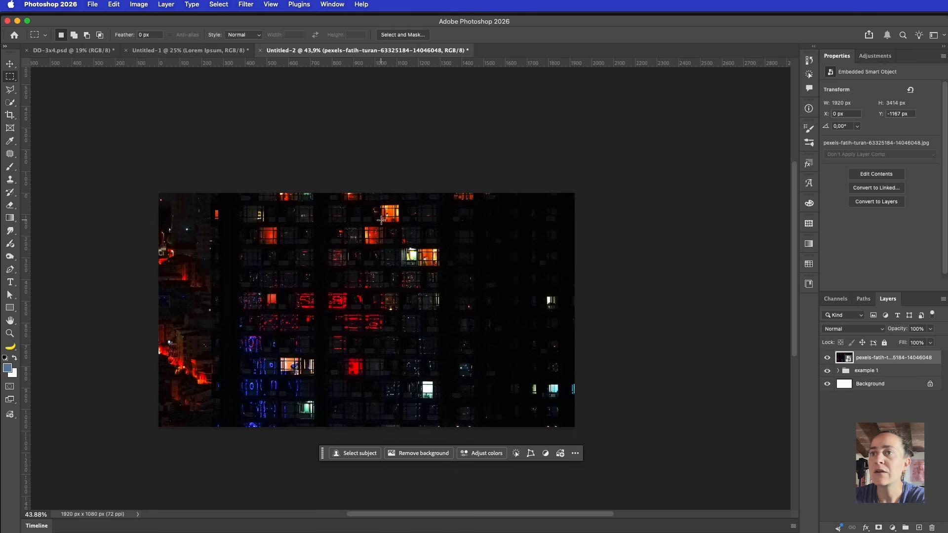
left_click_drag(380, 220, 401, 221)
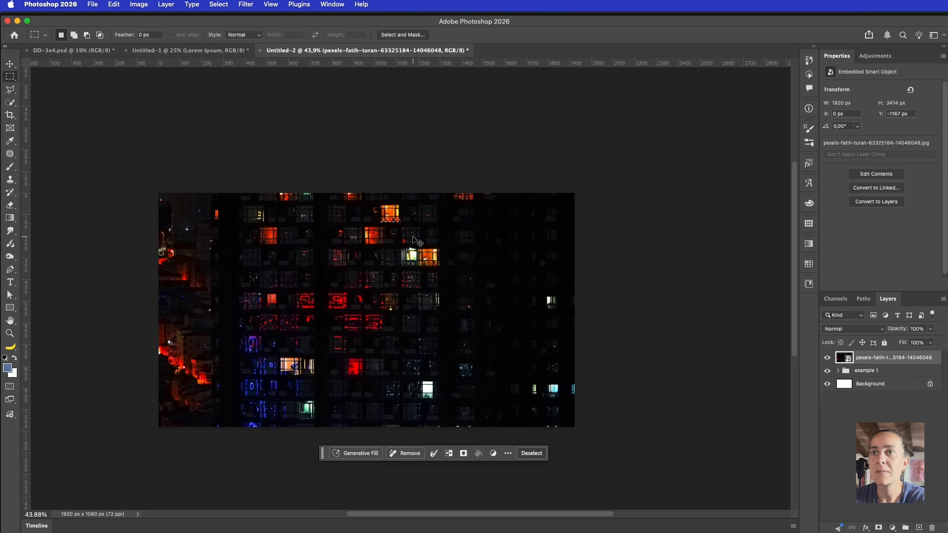
key("super+j")
key("super+t")
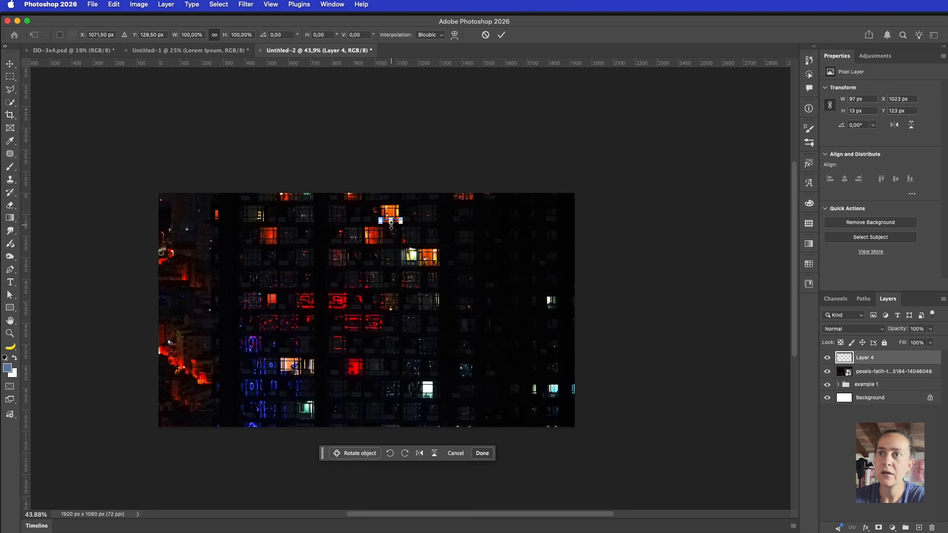
left_click_drag(391, 224, 396, 473)
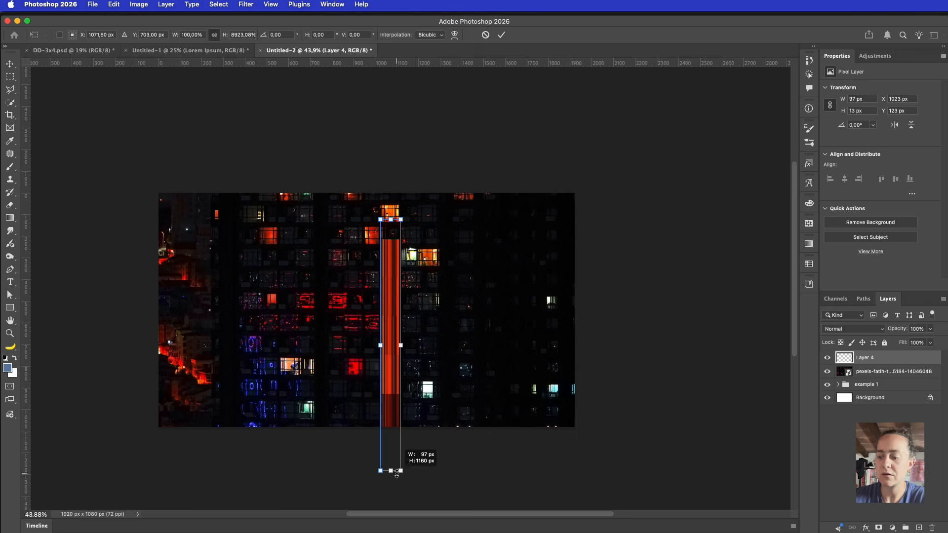
key("Return")
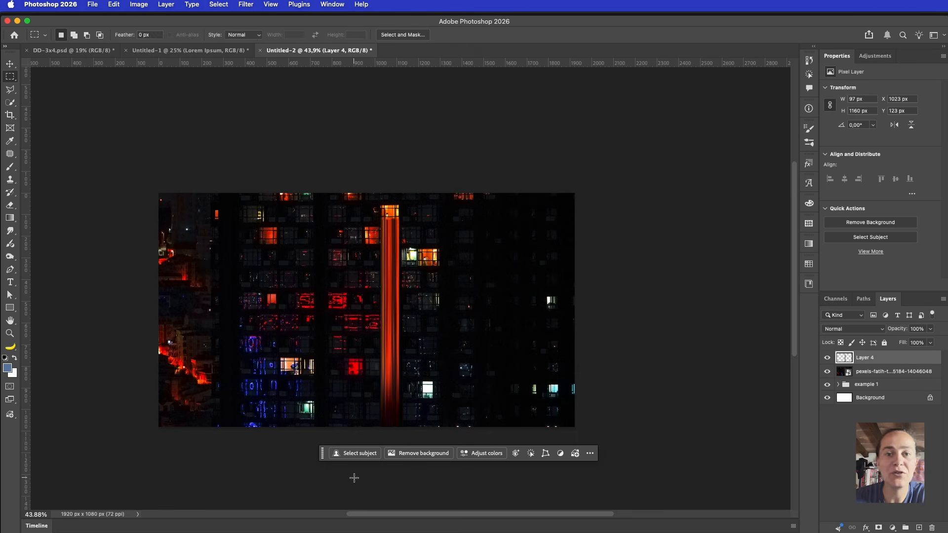
left_click(885, 379)
Copy slices of more lit windows, including the bright one, and stretch them into vertical streaks
left_click_drag(257, 243, 276, 469)
key("ctrl+j")
key("ctrl+t")
key("Return")
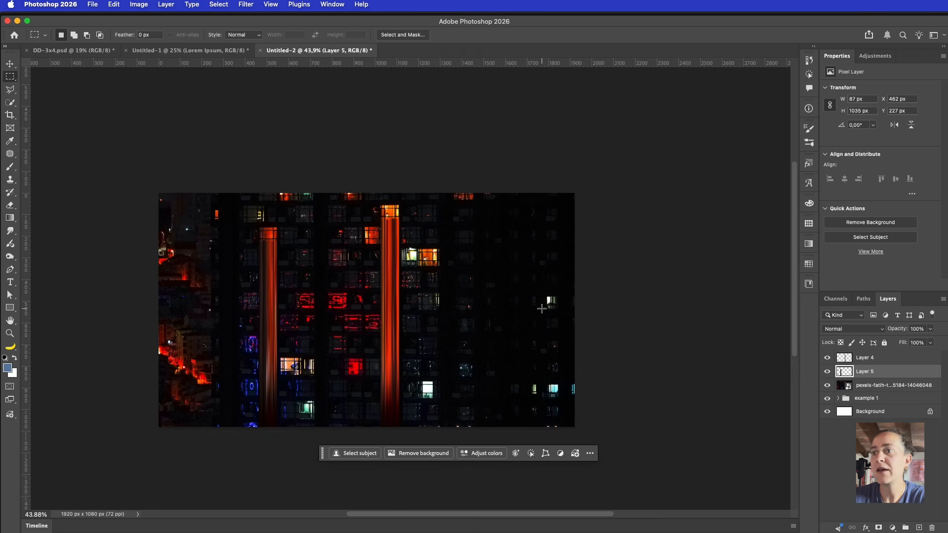
left_click_drag(549, 395, 559, 394)
key("ctrl+j")
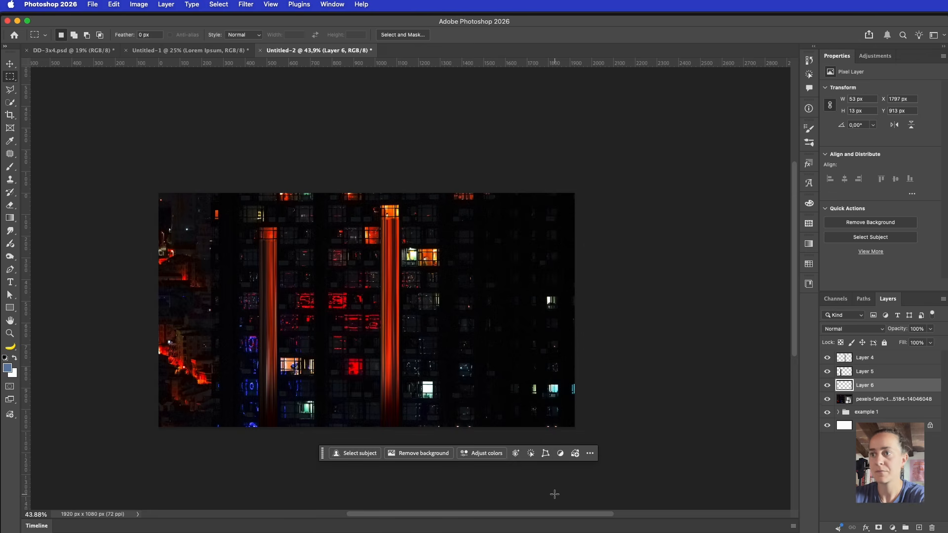
key("ctrl+t")
left_click_drag(553, 398, 560, 505)
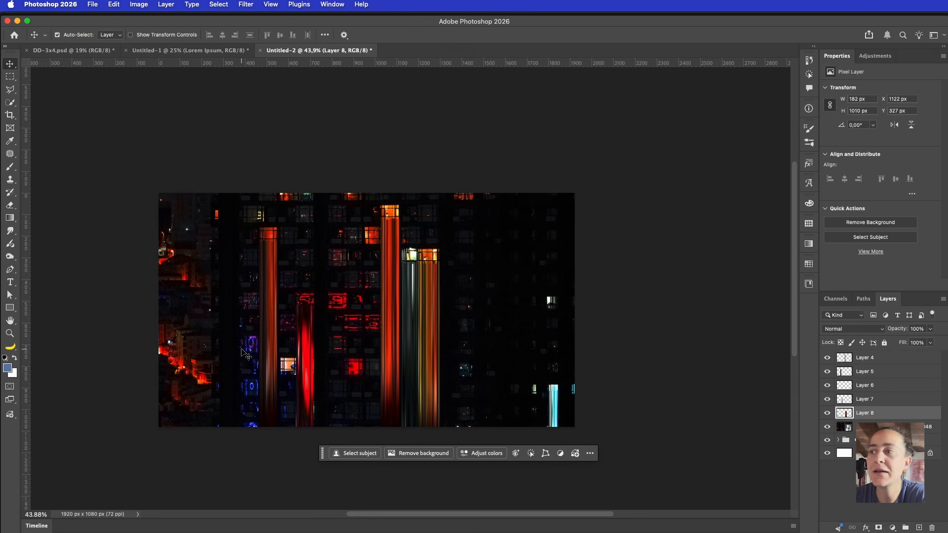
left_click(844, 427)
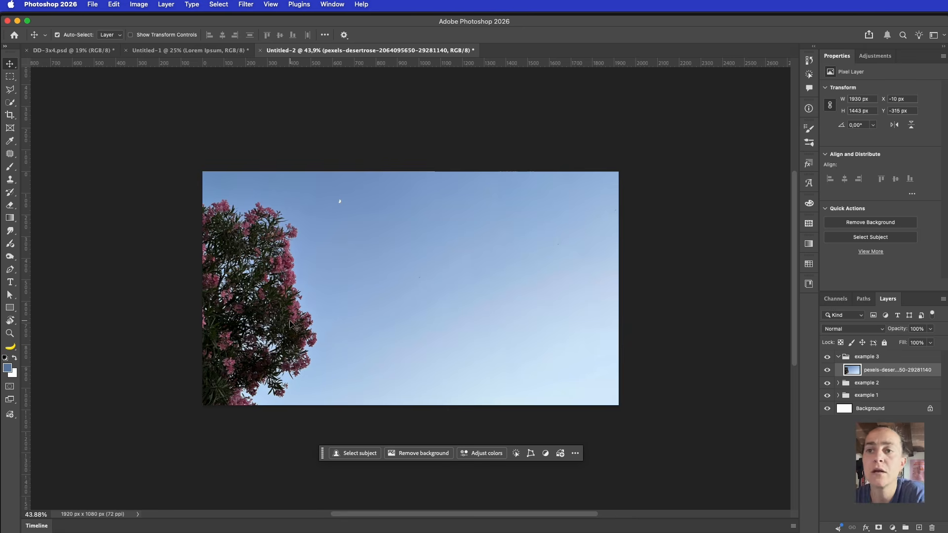
Select the flowering tree, copy it onto Layer 9, and pick the Single Column Marquee Tool
left_click(344, 453)
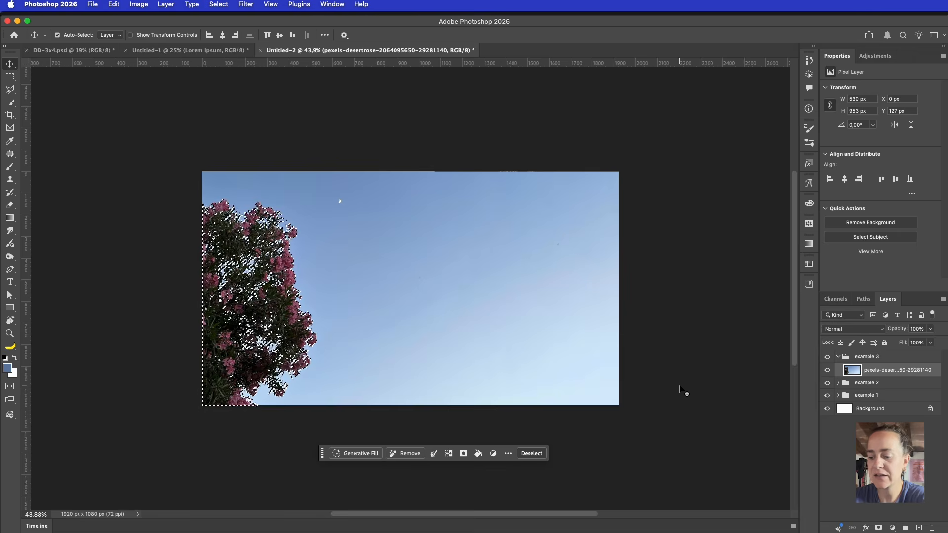
key("ctrl+j")
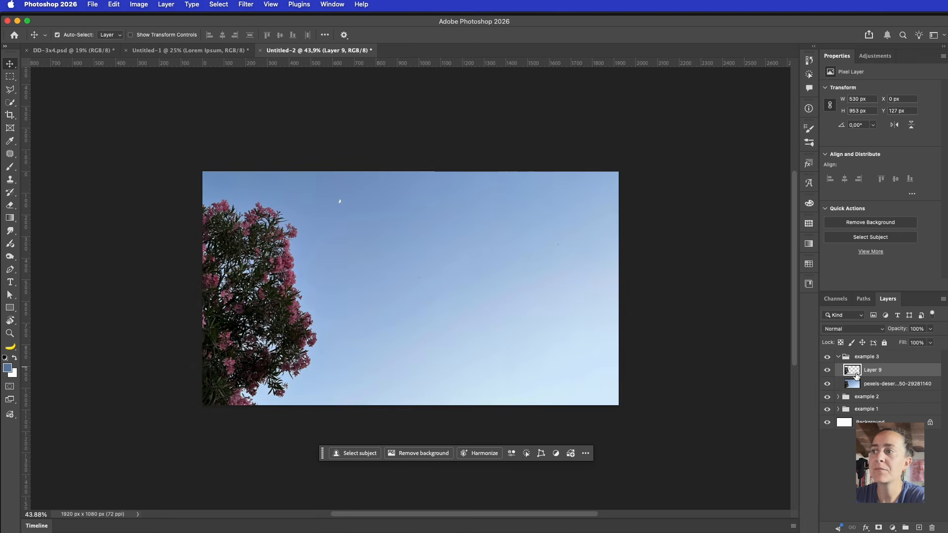
left_click(10, 76)
left_click(78, 106)
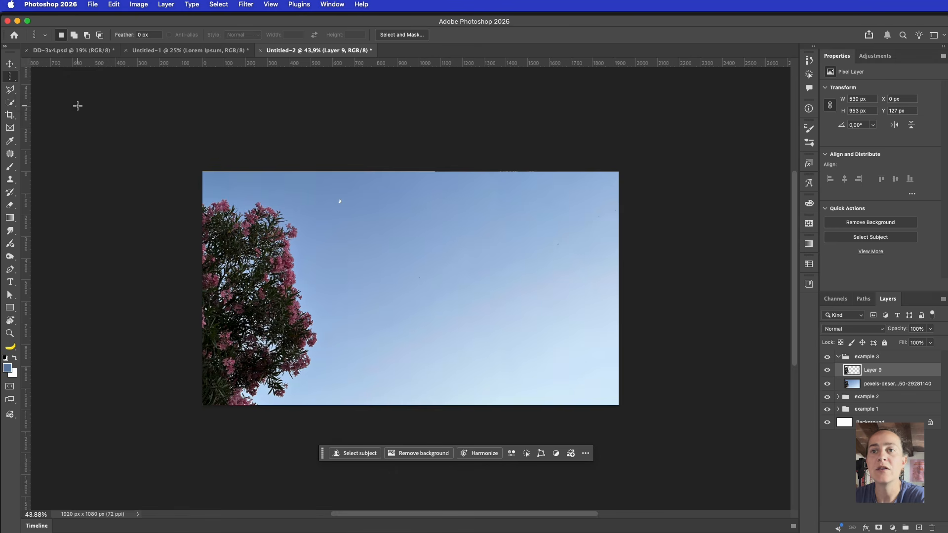
Stretch a one-pixel tree column into 1531 px-wide streaks on Layer 10, placed beneath Layer 9
mouse_move(281, 242)
left_mouse_down()
mouse_move(290, 222)
mouse_move(286, 232)
left_mouse_up()
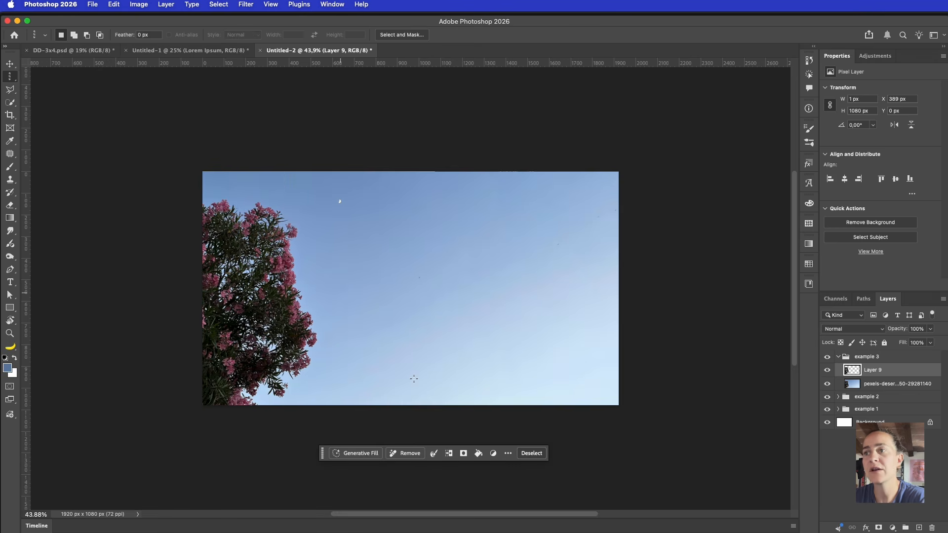
key("ctrl+j")
key("v")
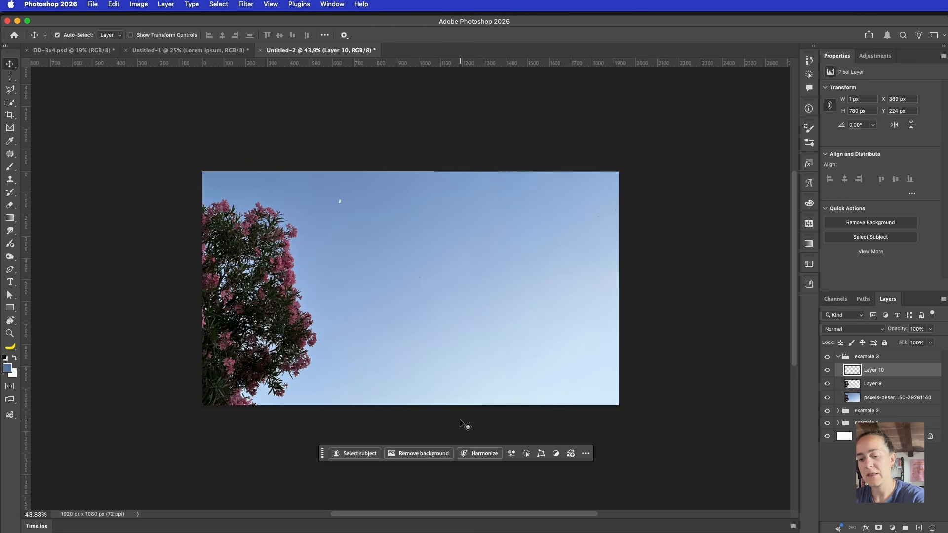
key("ctrl+t")
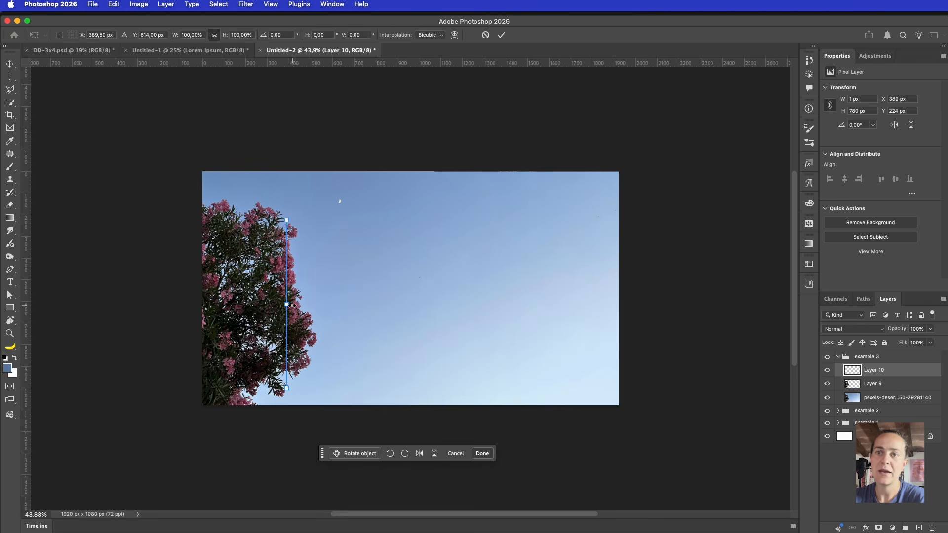
mouse_move(291, 305)
left_mouse_down()
mouse_move(638, 305)
mouse_move(626, 303)
left_mouse_up()
key("Return")
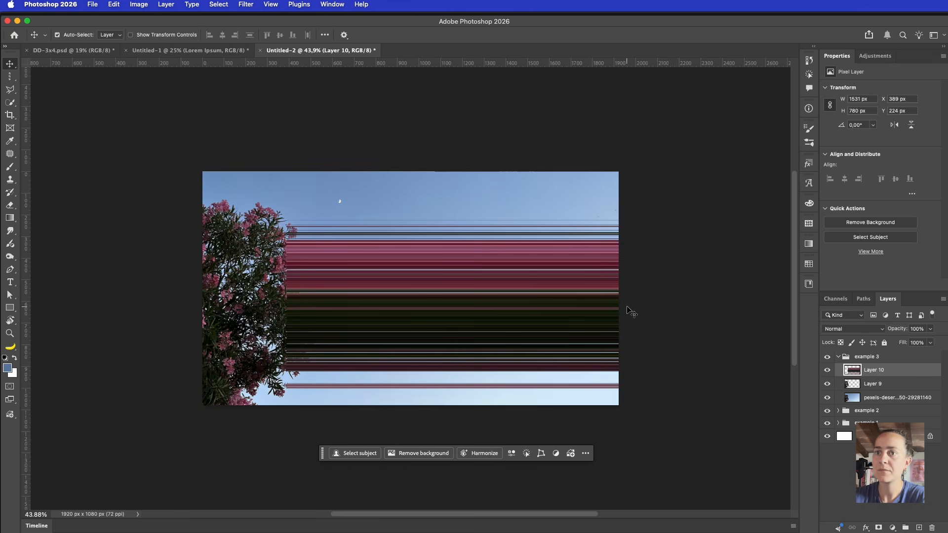
left_click_drag(896, 380, 899, 395)
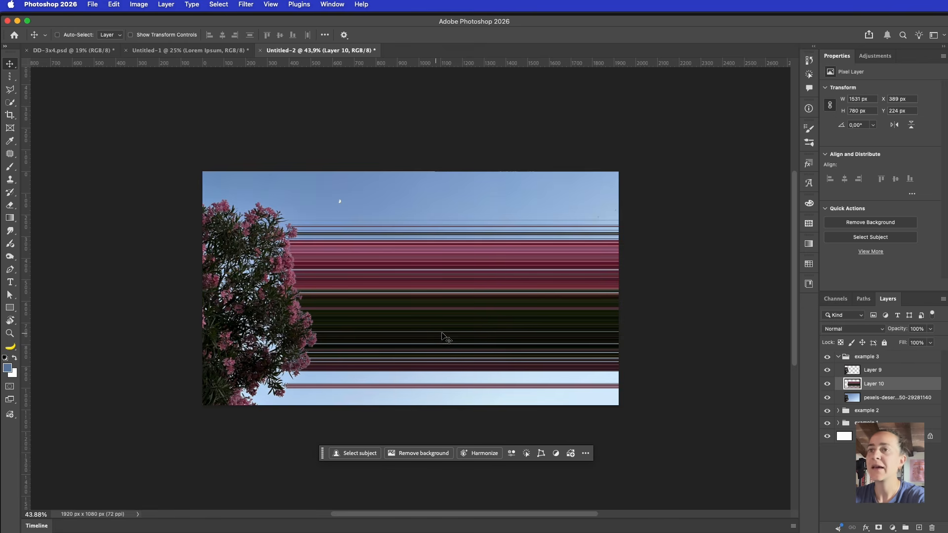
key("ctrl+t")
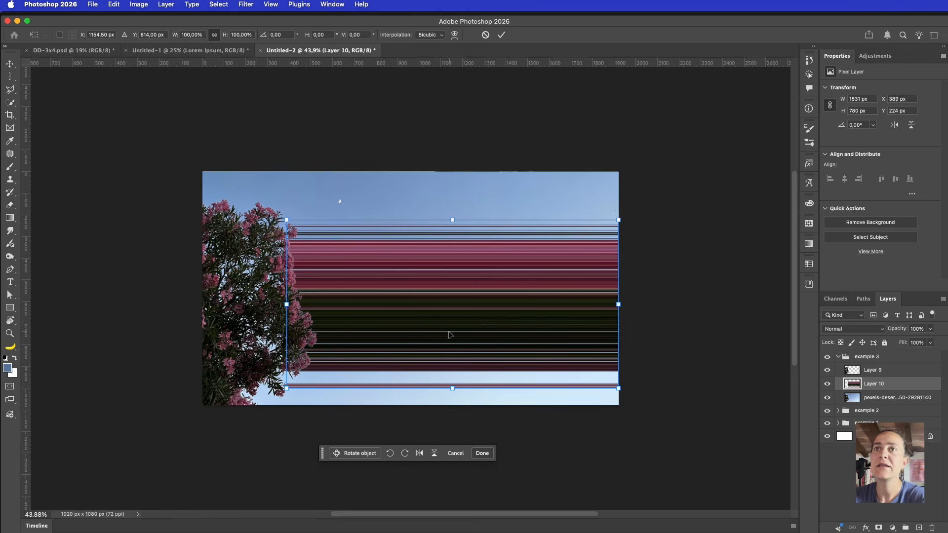
Switch Layer 10's transform to Warp and set its grid to 5 x 5
right_click(395, 275)
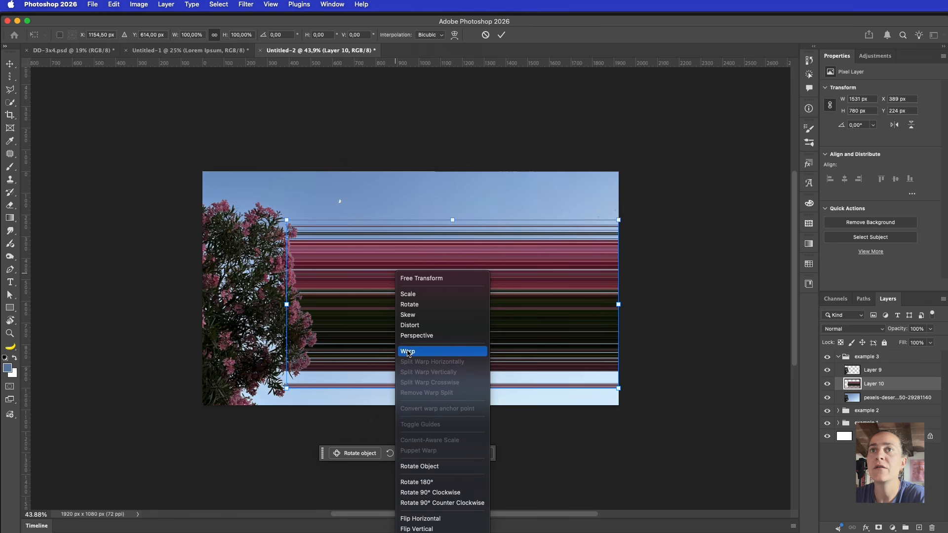
left_click(434, 351)
left_click_drag(537, 329, 490, 226)
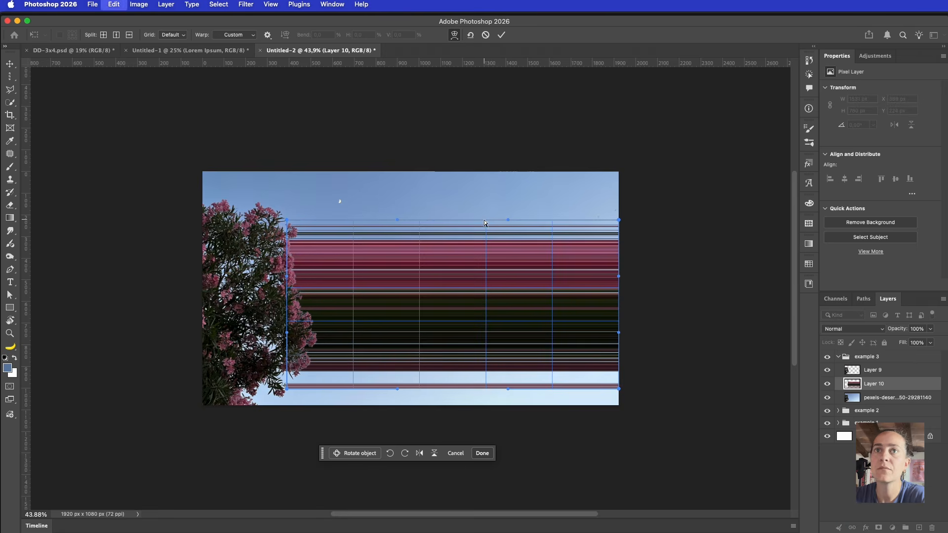
left_click(171, 36)
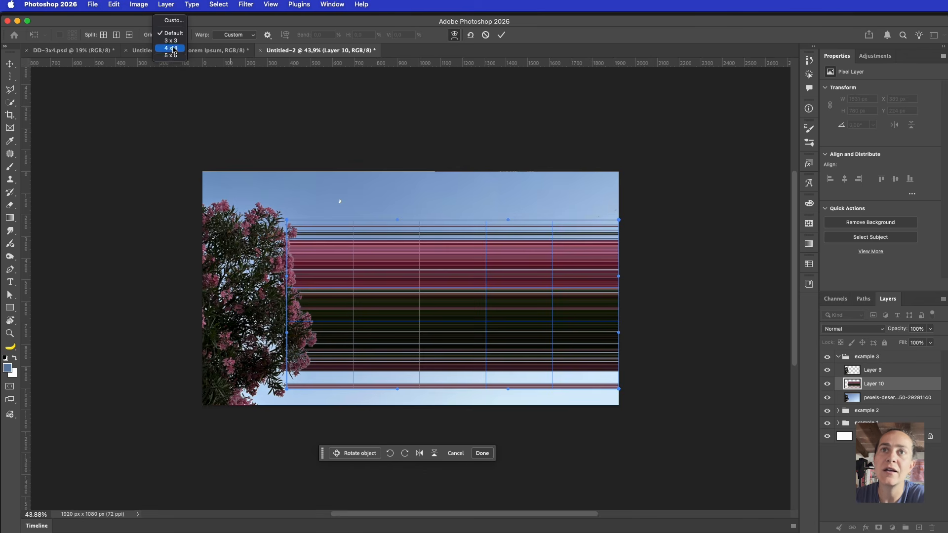
left_click(170, 40)
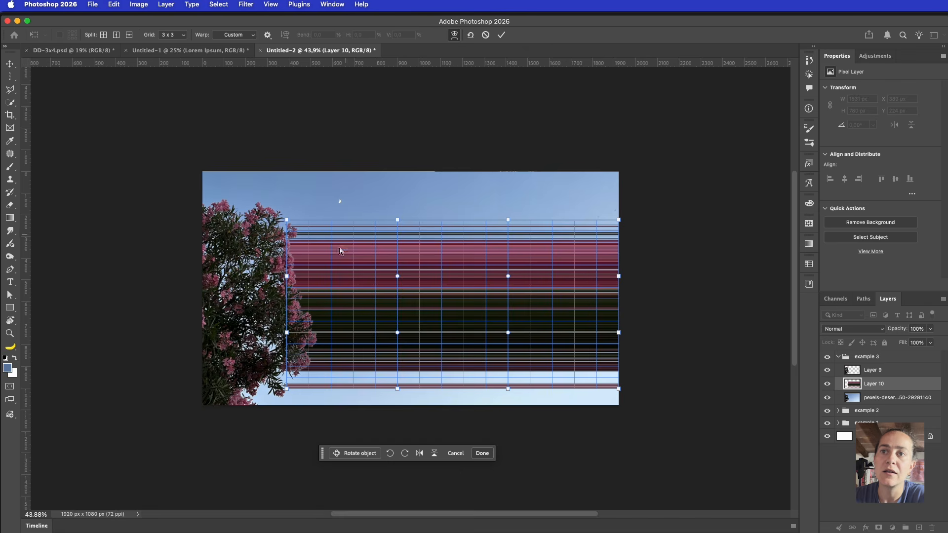
left_click(165, 35)
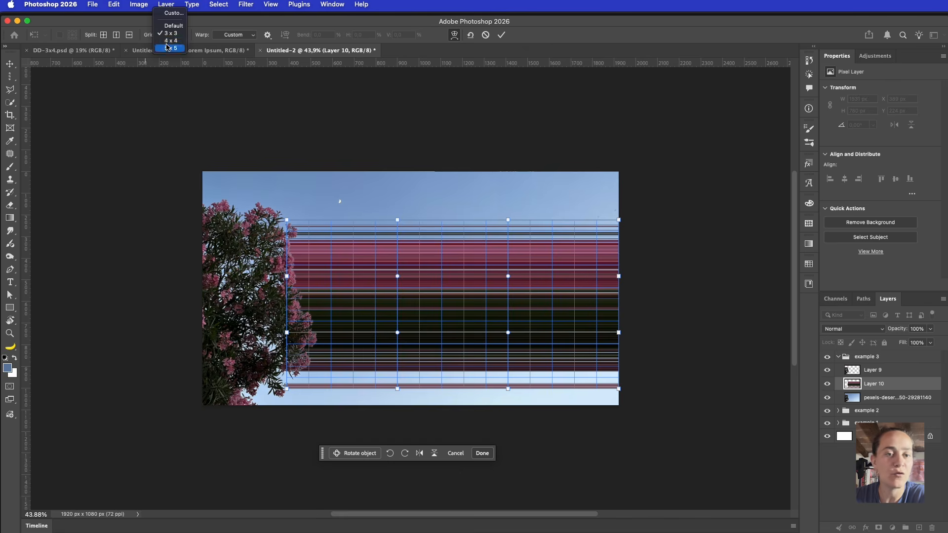
left_click(167, 44)
left_click(182, 35)
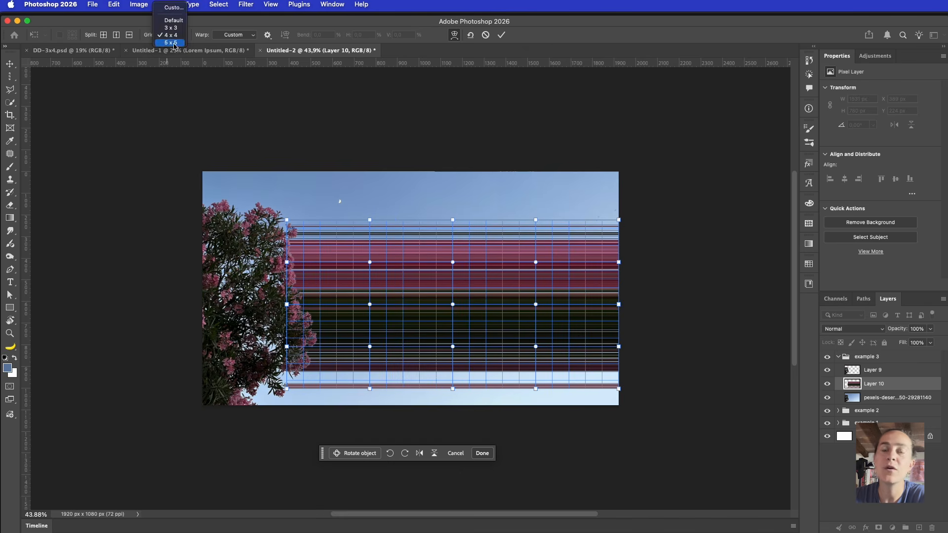
left_click(171, 43)
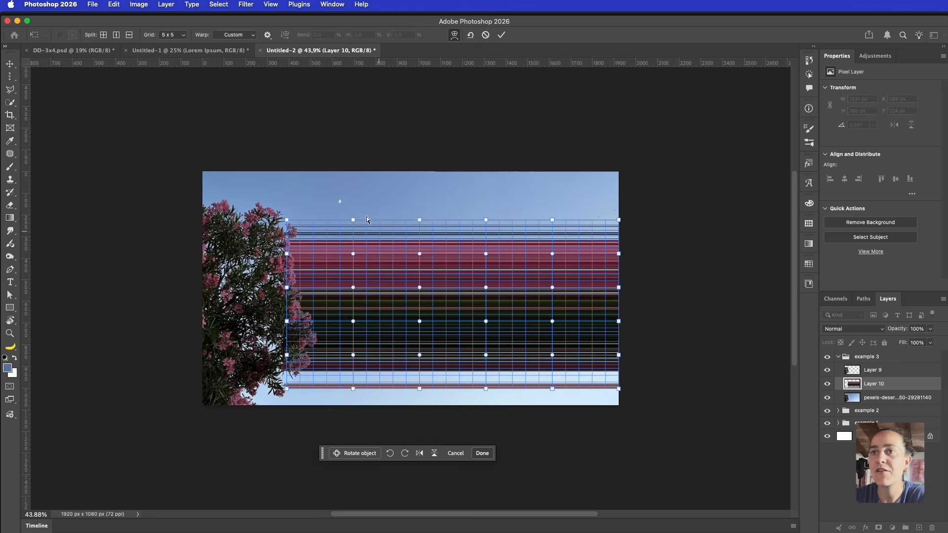
left_click_drag(352, 219, 354, 191)
Try a few trial bends on the warp points, then undo them
mouse_move(354, 255)
left_mouse_down()
mouse_move(360, 262)
mouse_move(368, 243)
left_mouse_up()
mouse_move(354, 288)
left_mouse_down()
mouse_move(324, 295)
mouse_move(389, 339)
mouse_move(381, 377)
mouse_move(412, 466)
left_mouse_up()
left_click_drag(419, 390, 439, 392)
key("super+z")
key("super+z")
key("super+z")
key("super+z")
key("super+z")
key("super+z")
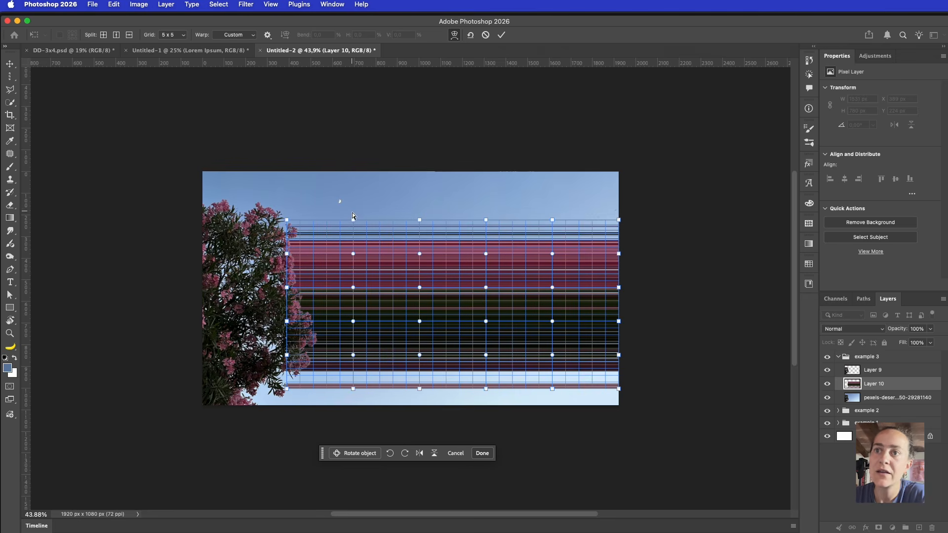
Raise the second column of warp points into a hump
left_click(353, 254, "shift")
left_click(353, 287, "shift")
left_click(352, 321, "shift")
left_click(353, 355, "shift")
left_click(353, 390, "shift")
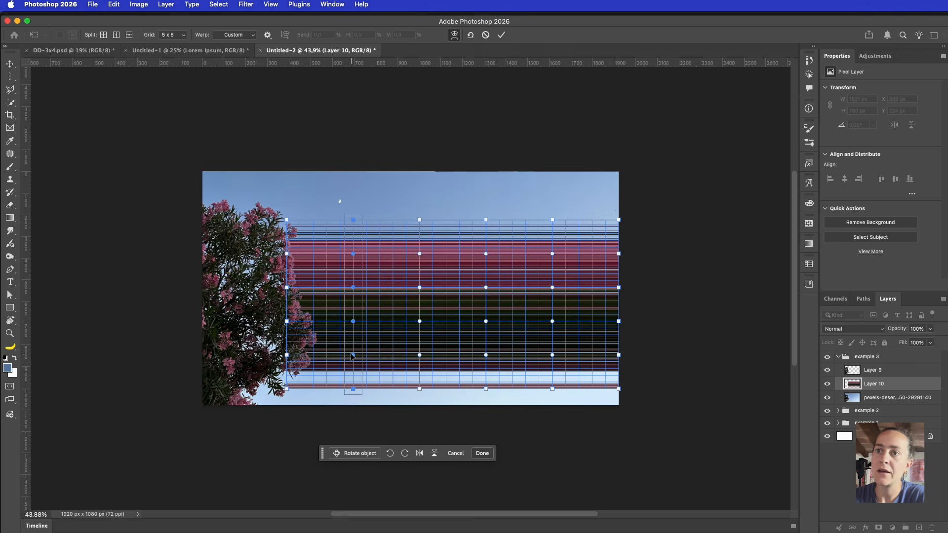
key("shift+Up")
key("shift+Up")
key("shift+Up")
key("shift+Up")
key("shift+Up")
key("shift+Up")
key("shift+Up")
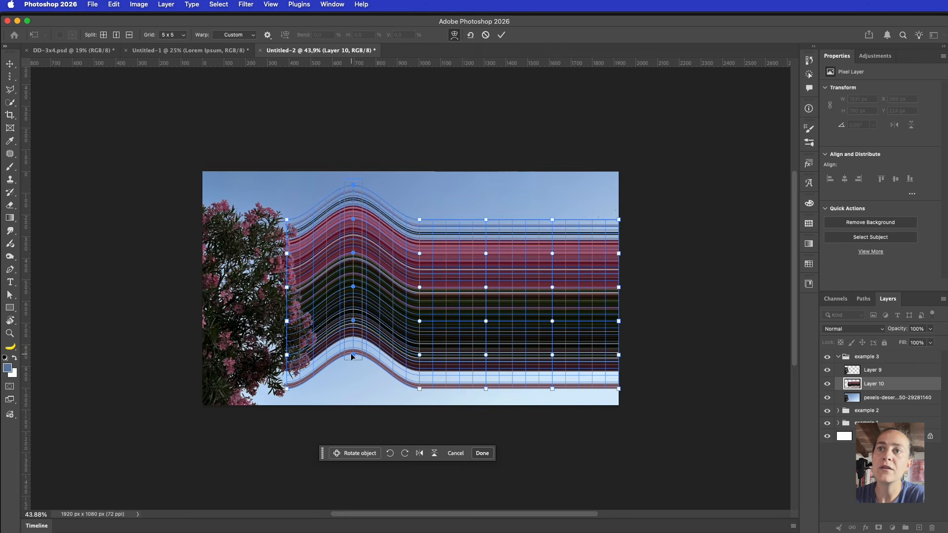
key("shift+Up")
key("shift+Up")
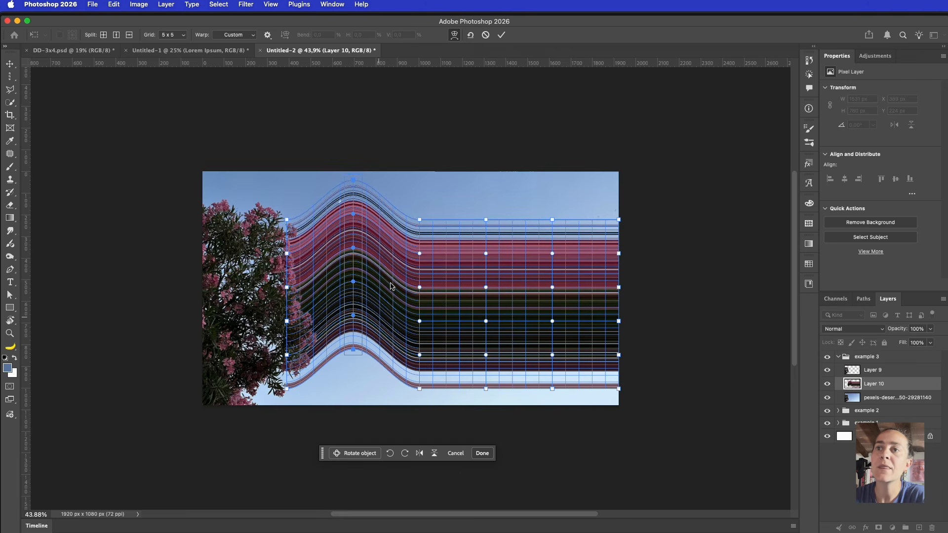
Push the middle column of warp points down into a dip
left_click(420, 223)
left_click(419, 255, "shift")
left_click(420, 287, "shift")
left_click(420, 322, "shift")
left_click(420, 356, "shift")
left_click(420, 389, "shift")
key("shift+Down")
key("shift+Down")
key("shift+Down")
key("shift+Down")
key("shift+Down")
key("shift+Down")
key("shift+Down")
key("shift+Down")
key("shift+Down")
key("shift+Down")
key("shift+Down")
key("shift+Down")
key("shift+Down")
key("shift+Down")
key("shift+Down")
key("shift+Down")
key("shift+Down")
key("shift+Down")
key("shift+Down")
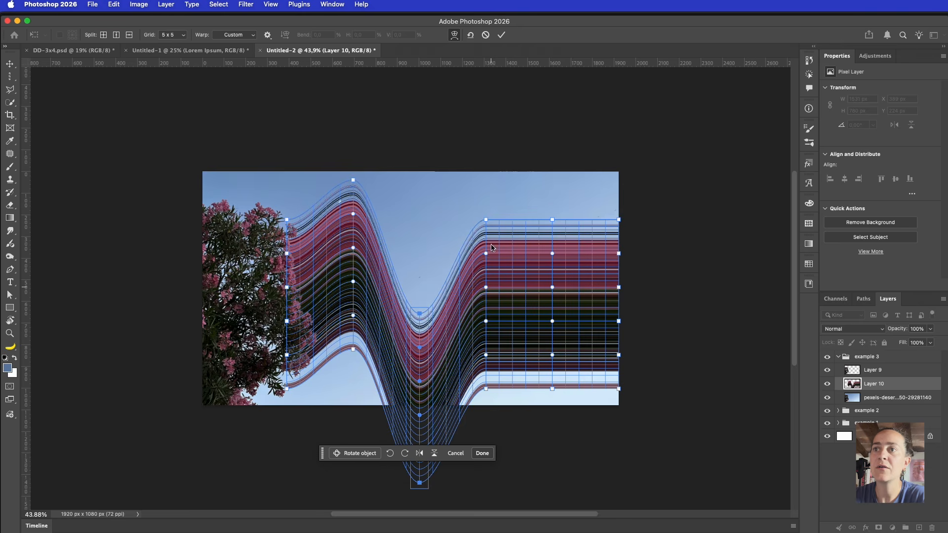
Raise the fourth column of warp points into a high peak
left_click(486, 220)
left_click(485, 253, "shift")
left_click(486, 286, "shift")
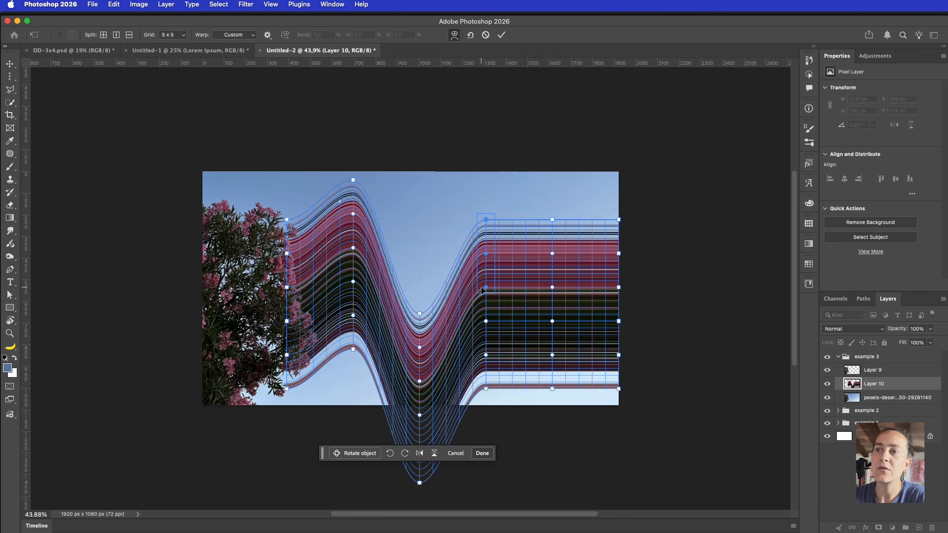
left_click(485, 321, "shift")
left_click(485, 355, "shift")
left_click(485, 388, "shift")
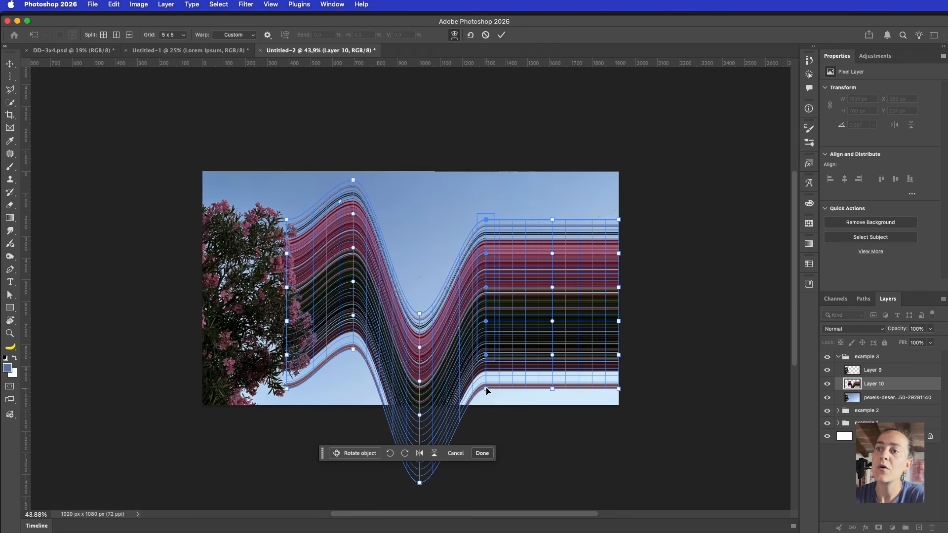
key("shift+Up")
key("shift+Up")
key("shift+Up")
key("shift+Up")
key("shift+Up")
key("shift+Up")
key("shift+Up")
key("shift+Up")
key("shift+Up")
key("shift+Up")
key("shift+Up")
key("shift+Up")
key("shift+Up")
key("shift+Up")
key("shift+Up")
key("shift+Up")
key("shift+Up")
key("shift+Up")
key("shift+Up")
key("shift+Up")
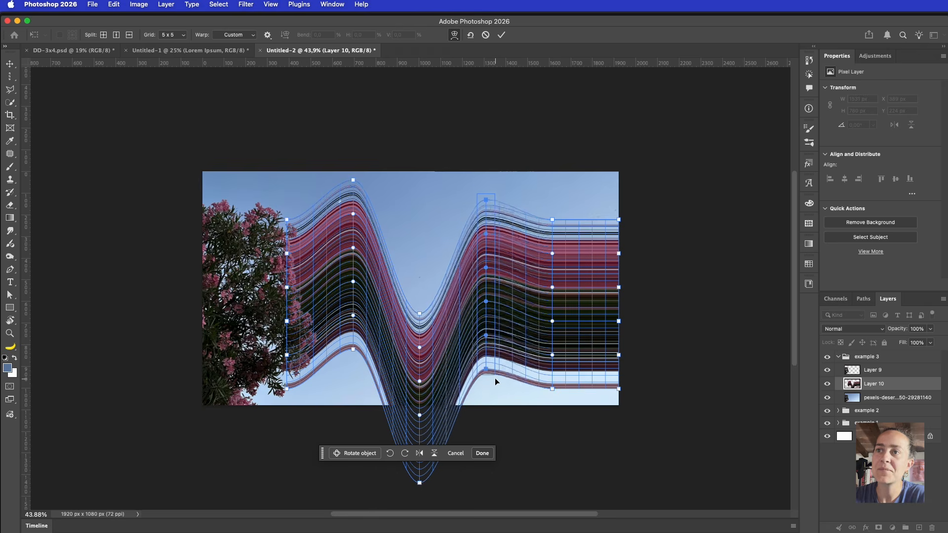
key("shift+Up")
key("shift+Up")
key("shift+Up")
key("shift+Up")
key("shift+Up")
key("shift+Up")
key("shift+Up")
key("shift+Up")
key("shift+Up")
key("shift+Up")
key("shift+Up")
key("shift+Up")
key("shift+Up")
key("shift+Up")
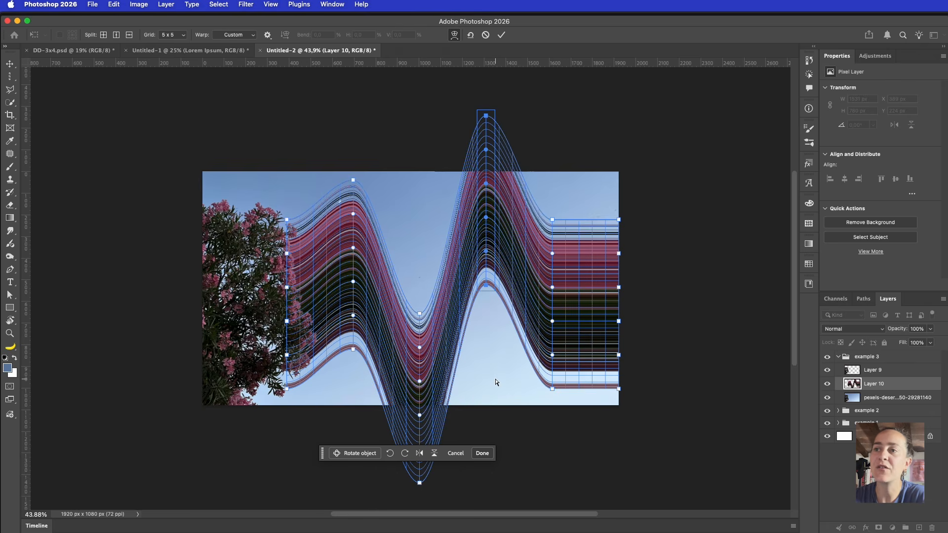
Lower the fifth column of warp points into a dip and apply the warp
left_click(551, 220)
left_click(551, 253, "shift")
left_click(552, 287, "shift")
left_click(552, 321, "shift")
left_click(552, 354, "shift")
left_click(552, 388, "shift")
key("shift+Down")
key("shift+Down")
key("shift+Down")
key("shift+Down")
key("shift+Down")
key("shift+Down")
key("shift+Down")
key("shift+Down")
key("shift+Down")
key("shift+Down")
key("shift+Down")
key("shift+Down")
key("shift+Down")
key("shift+Down")
key("shift+Down")
key("shift+Down")
key("shift+Down")
key("shift+Down")
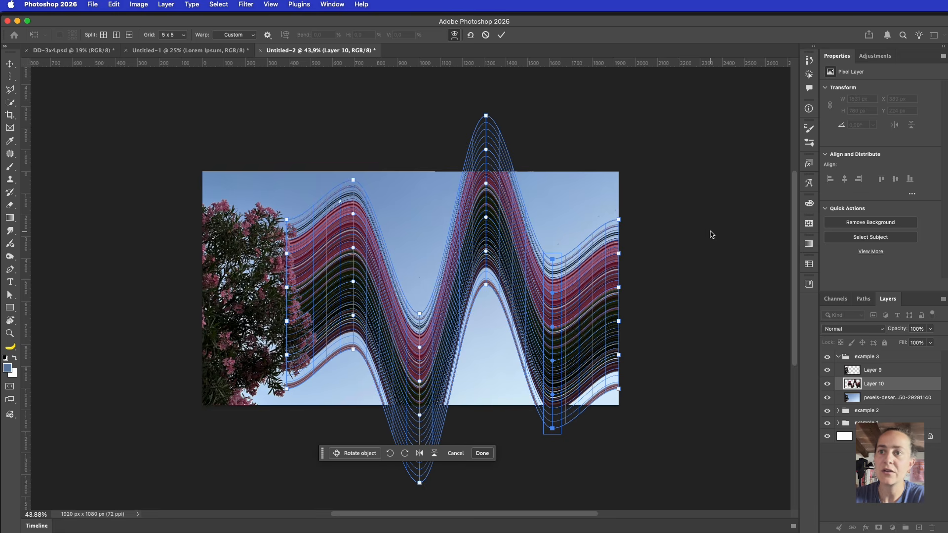
key("Return")
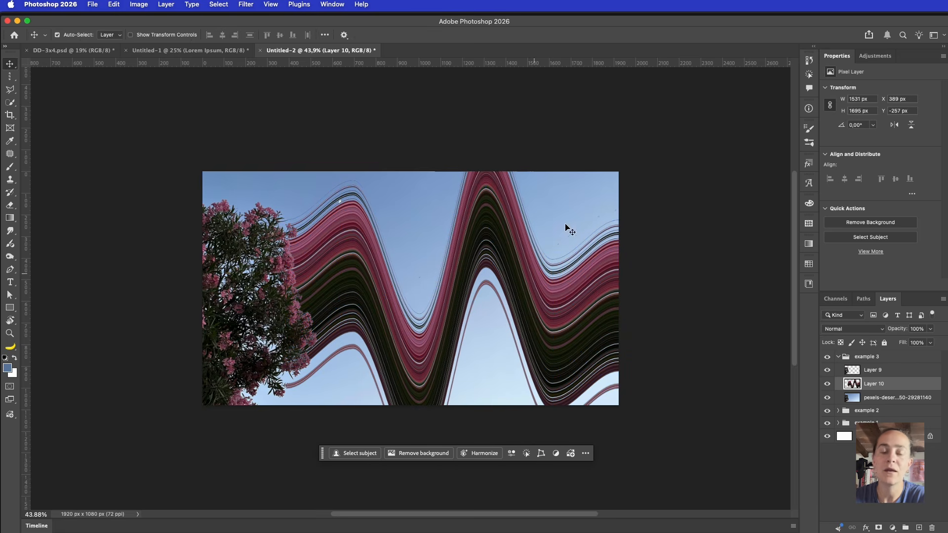